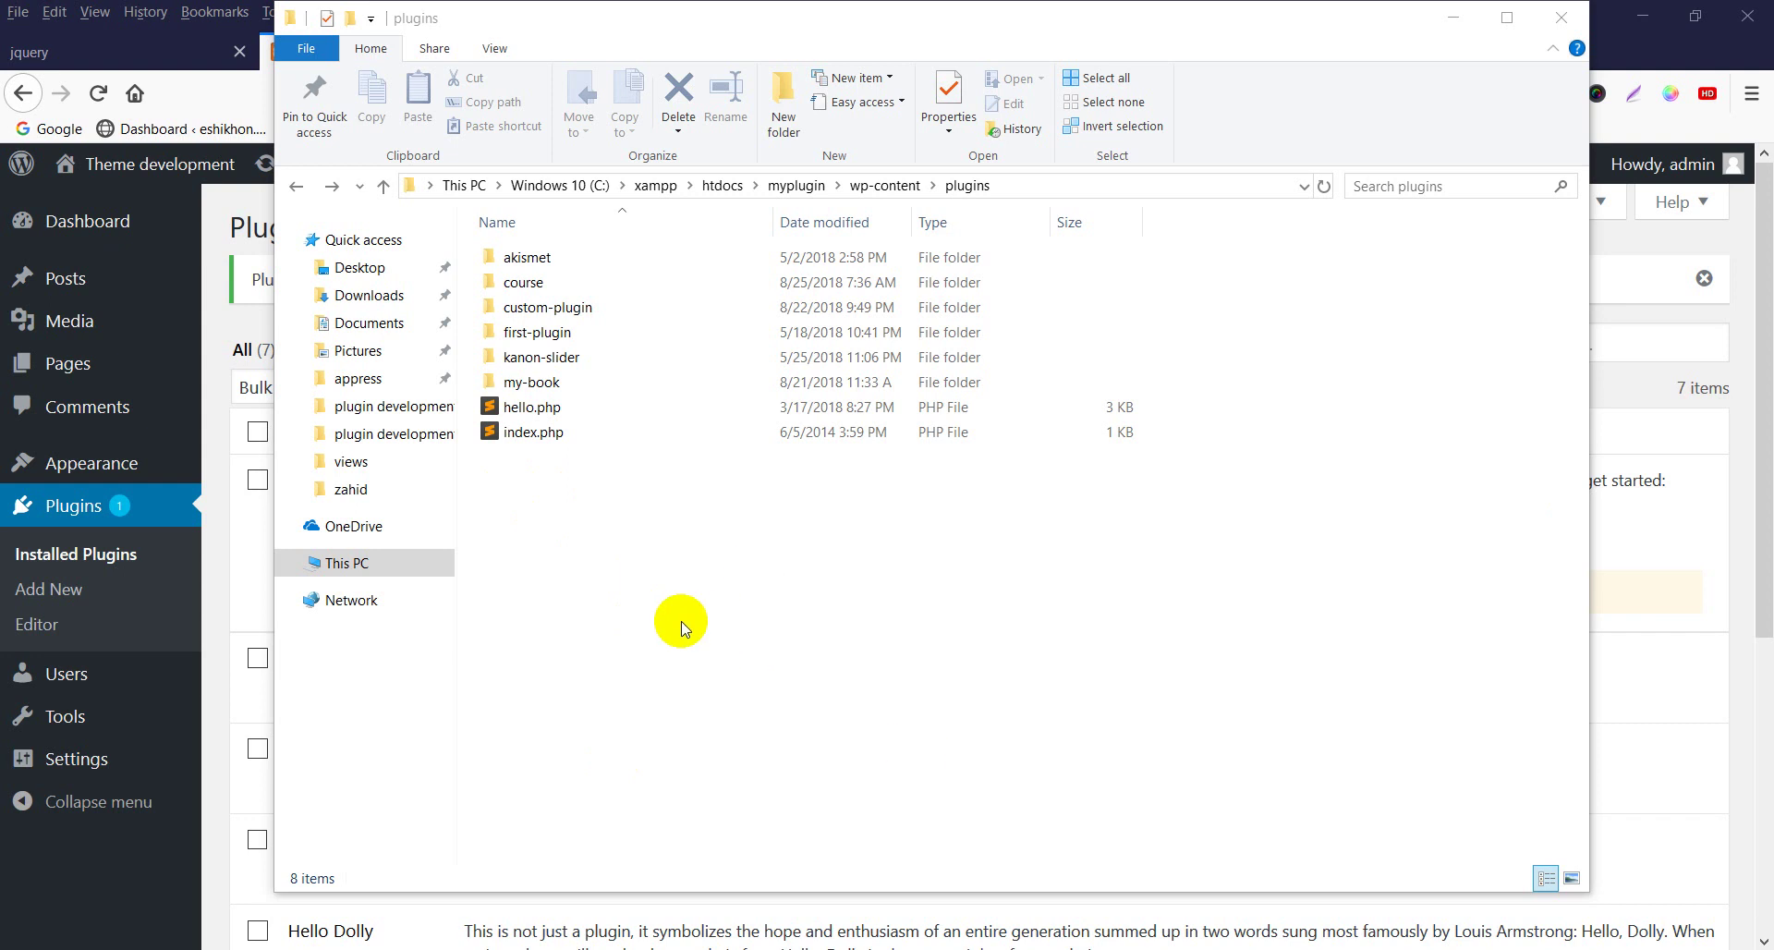
Create a new folder named simple-crud inside plugins and open it
{"action": "right_click", "coordinate": [622, 543]}
{"action": "mouse_move", "coordinate": [748, 489]}
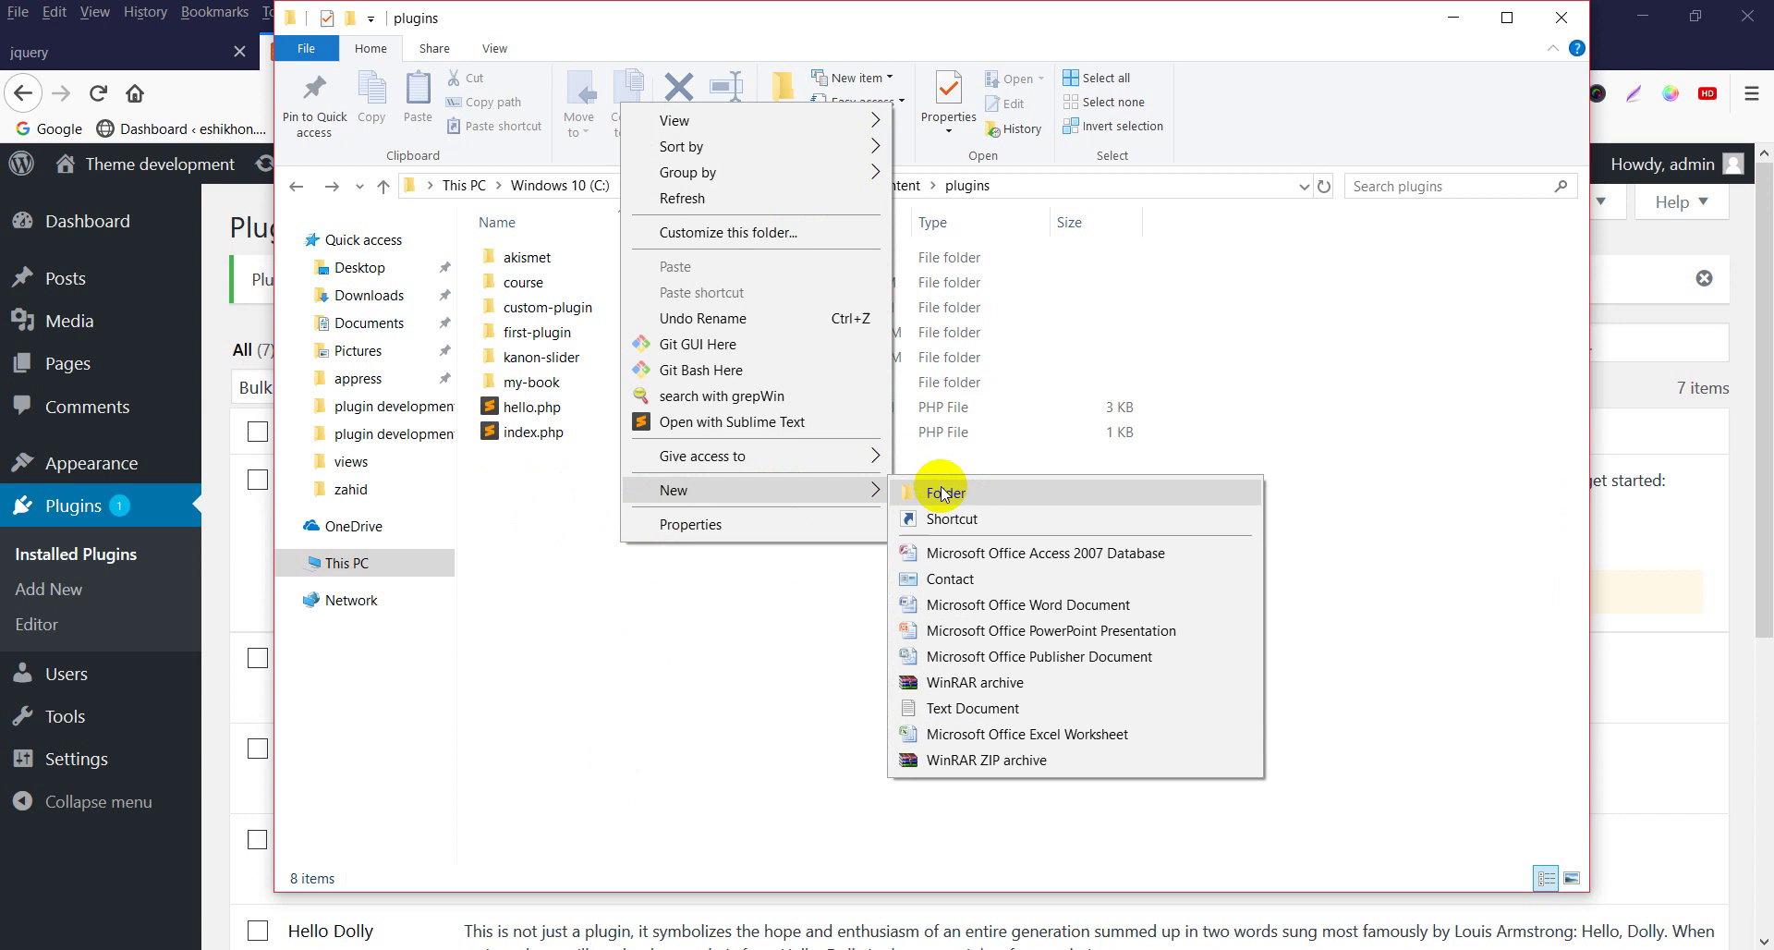
{"action": "left_click", "coordinate": [944, 494]}
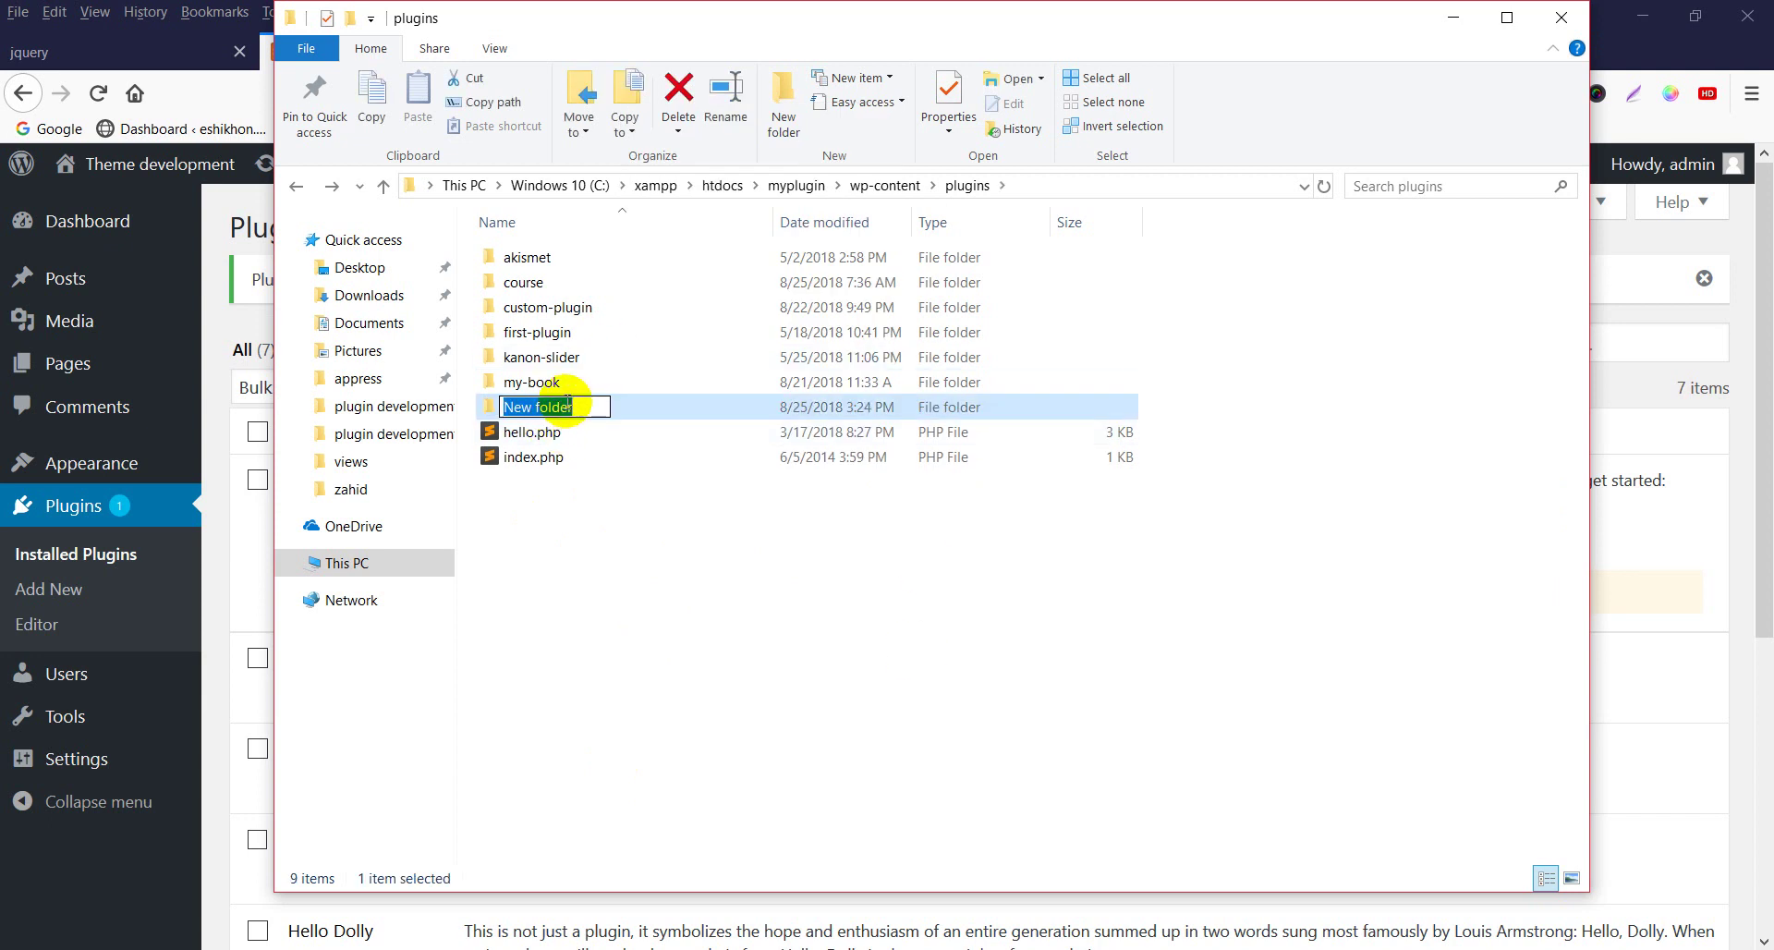
{"action": "type", "text": "simple-crud"}
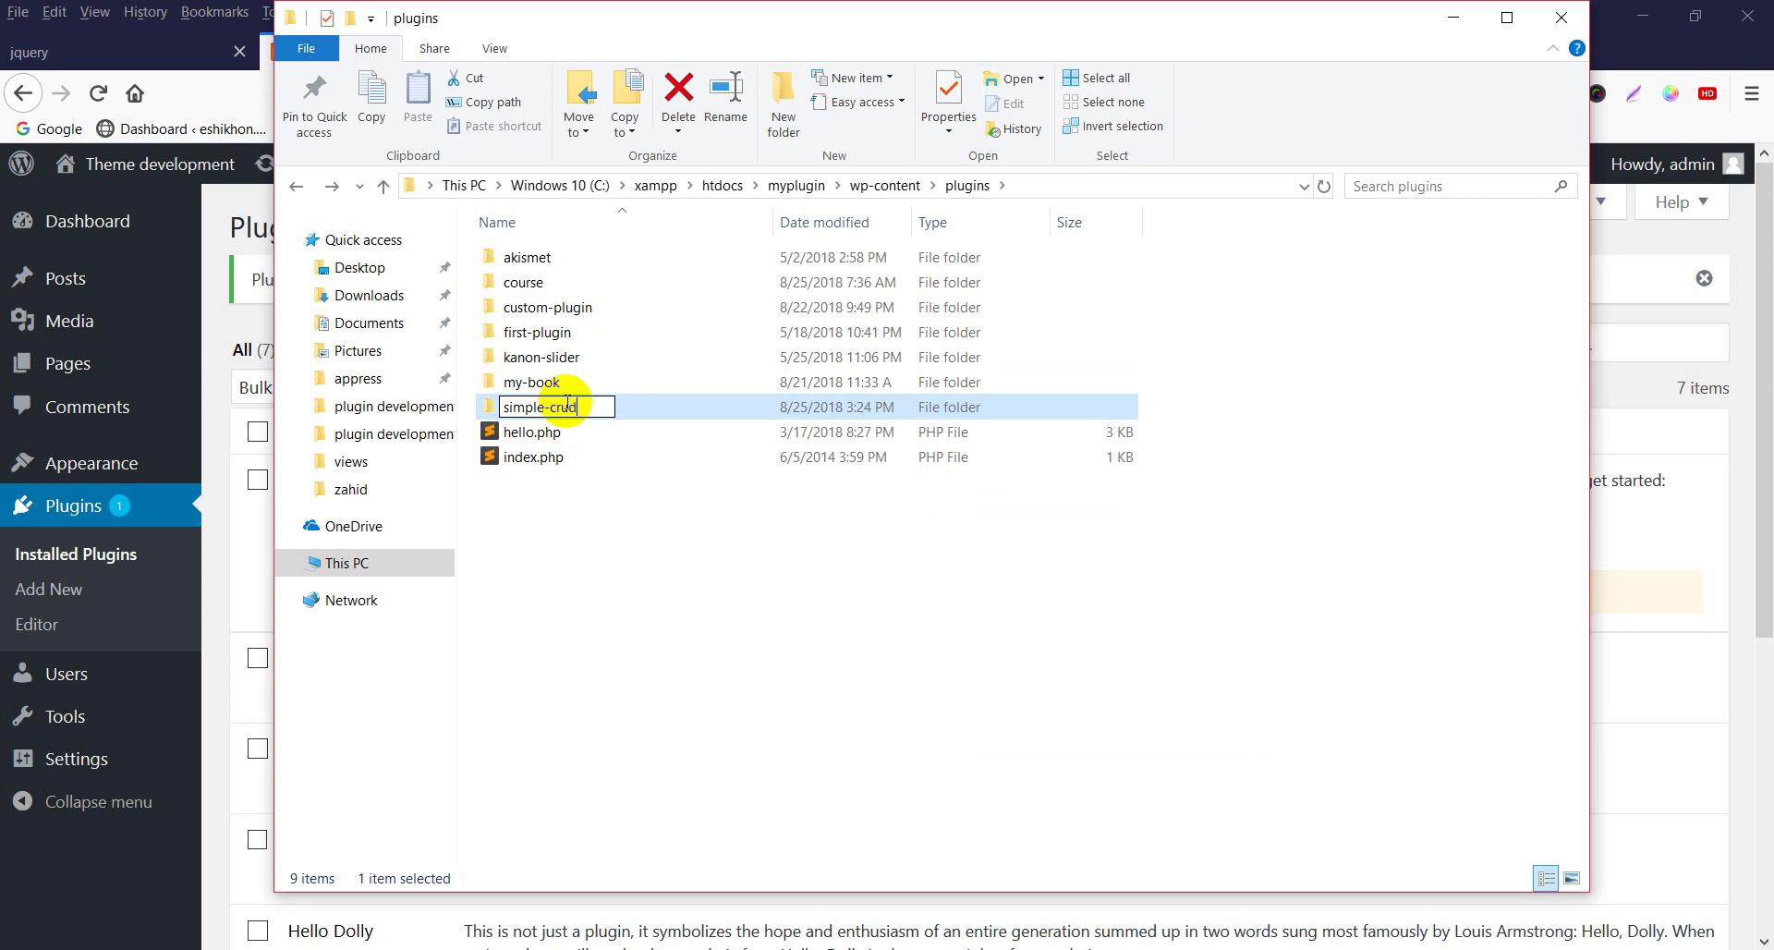
{"action": "left_click", "coordinate": [658, 658]}
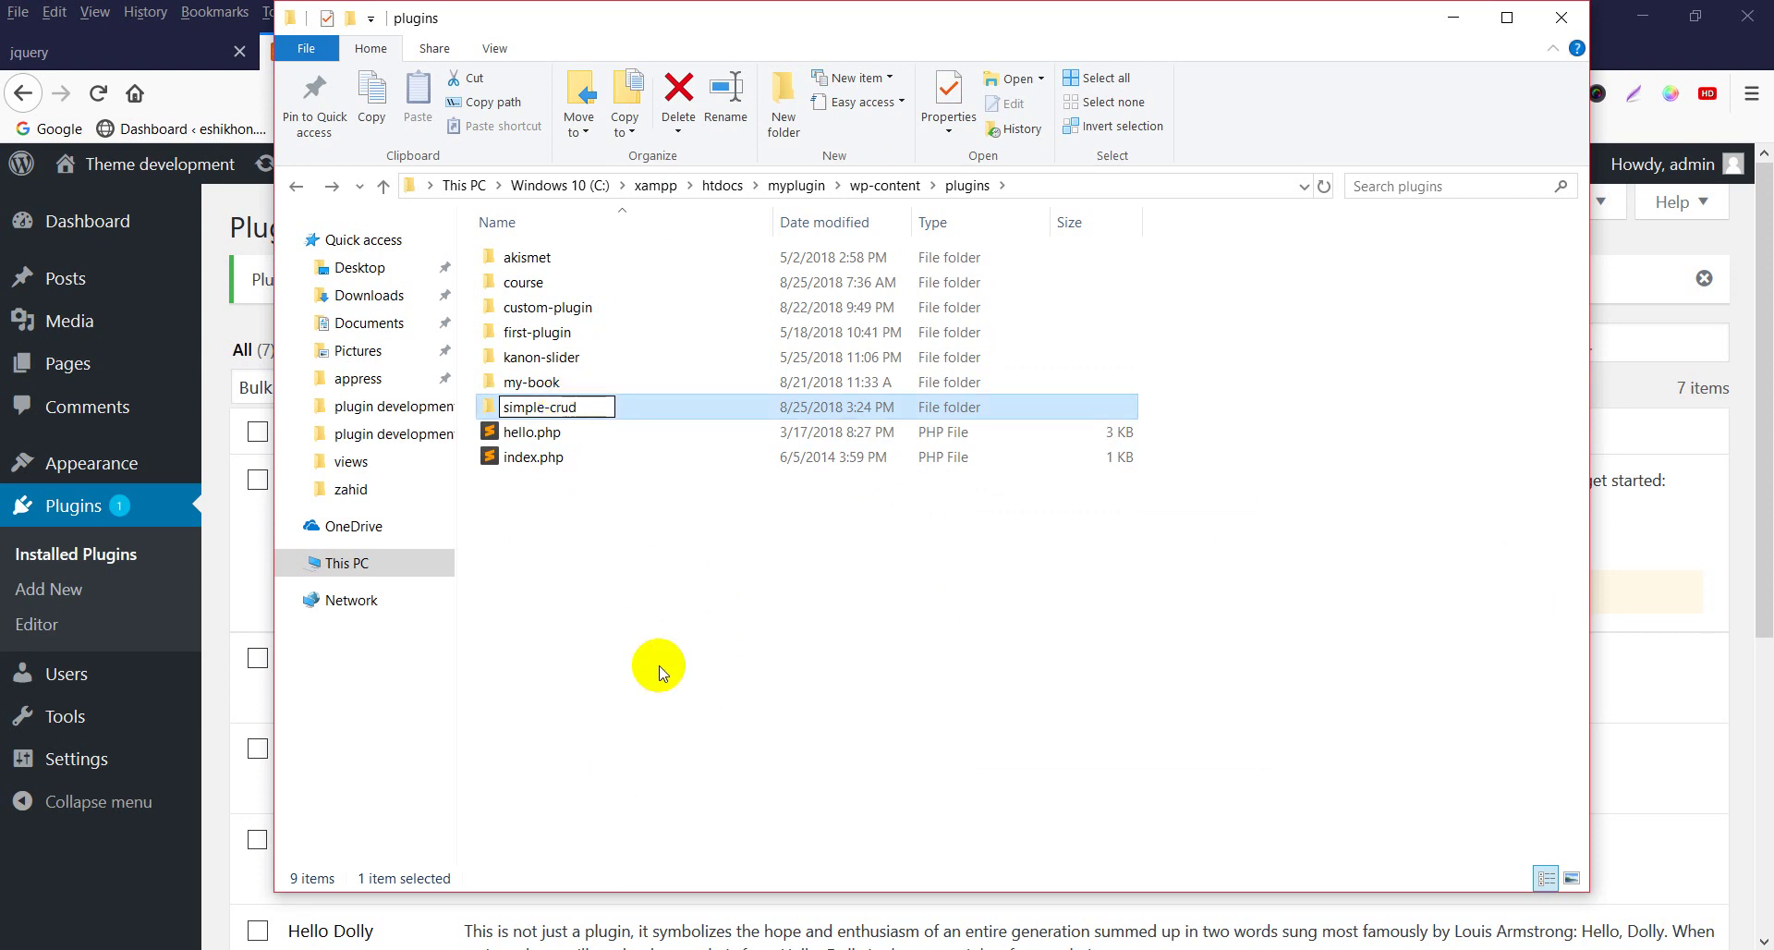
{"action": "left_click", "coordinate": [531, 411]}
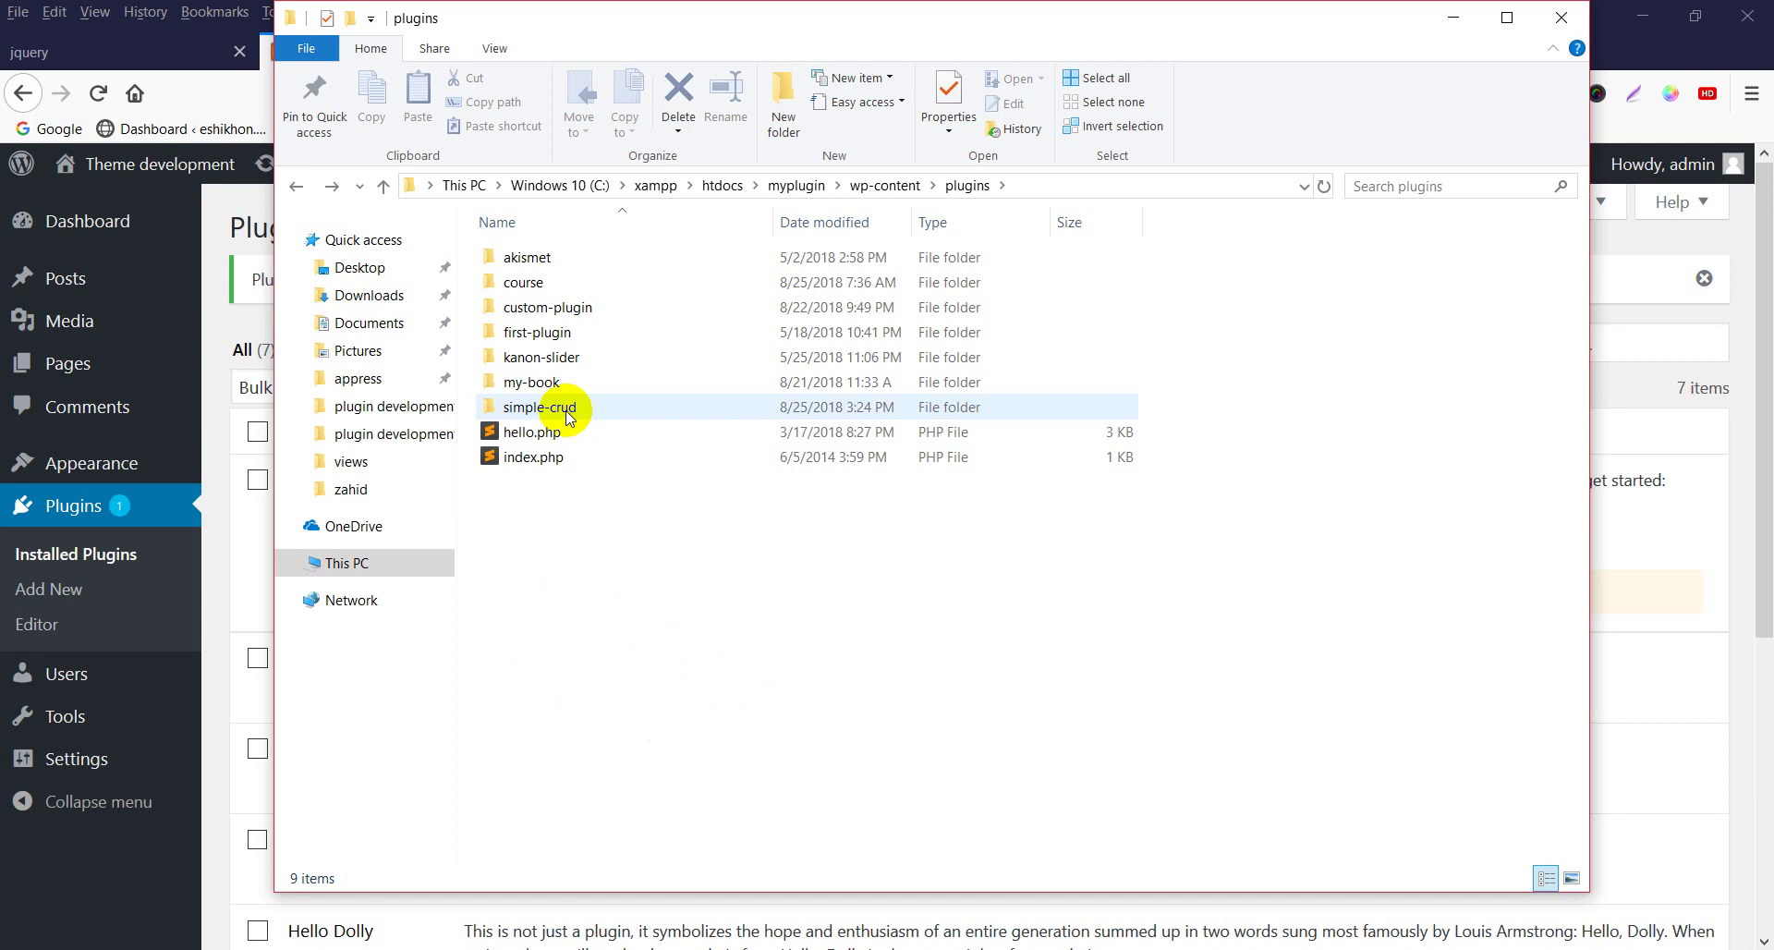
{"action": "double_click", "coordinate": [557, 414]}
Create an empty index.php in simple-crud, accepting the extension change, and edit it in Sublime Text
{"action": "right_click", "coordinate": [537, 348]}
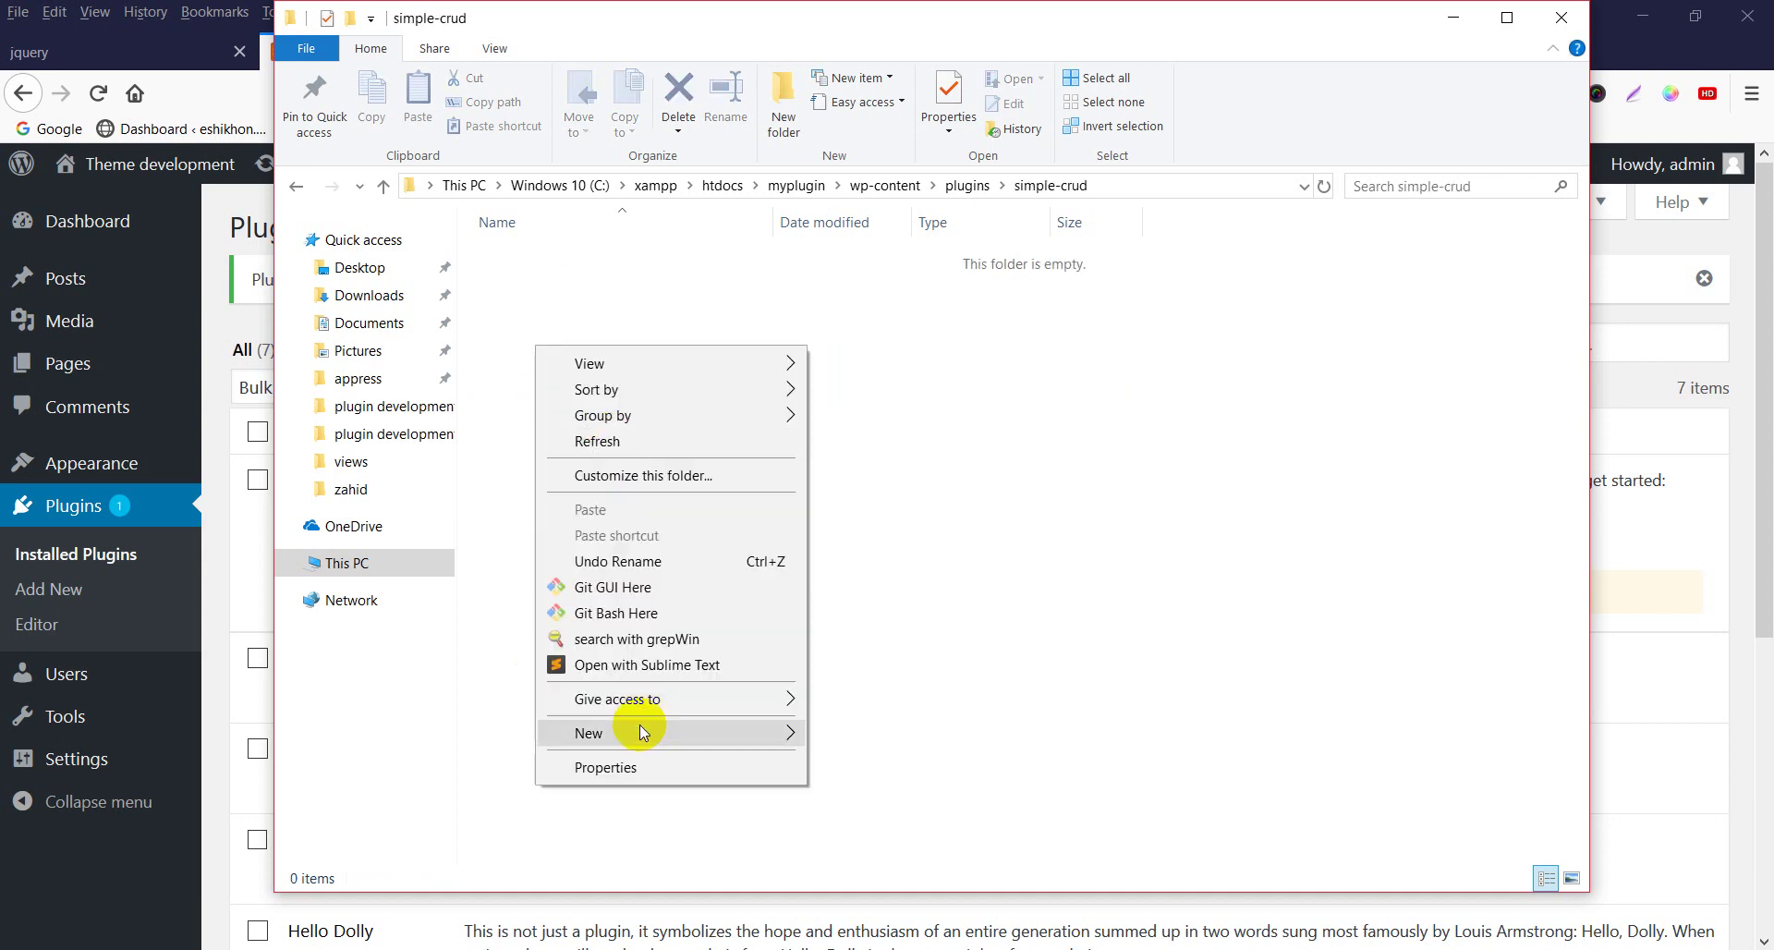
{"action": "left_click", "coordinate": [836, 679]}
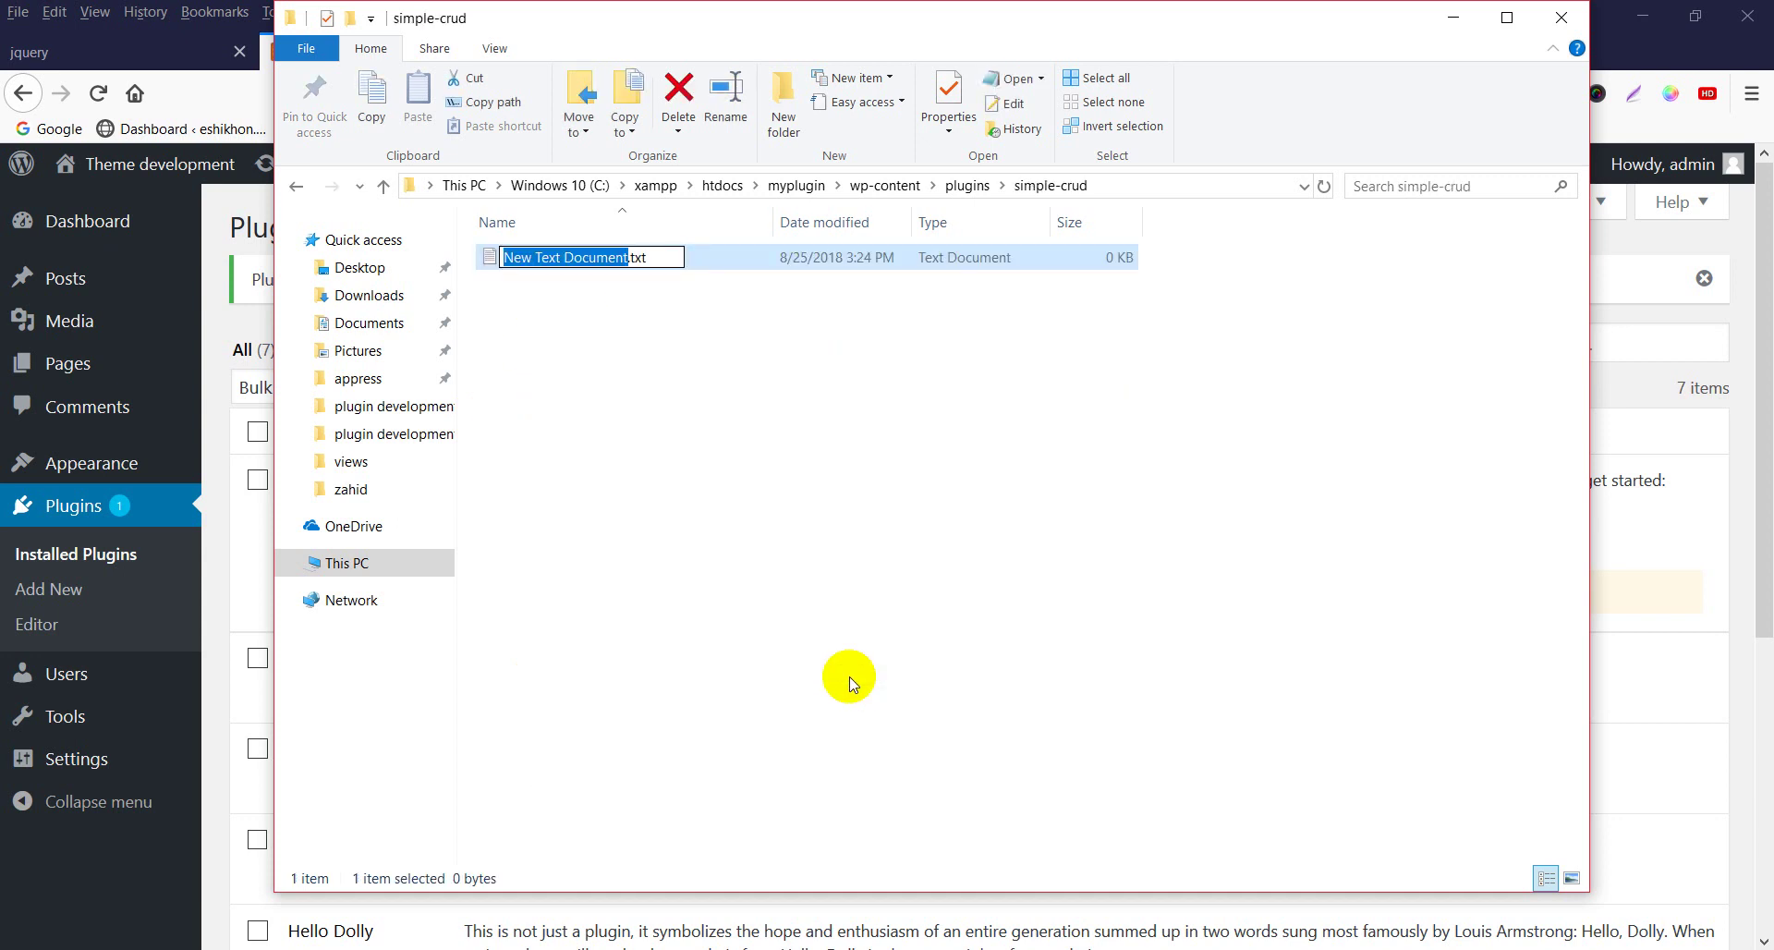
{"action": "type", "text": "index.php"}
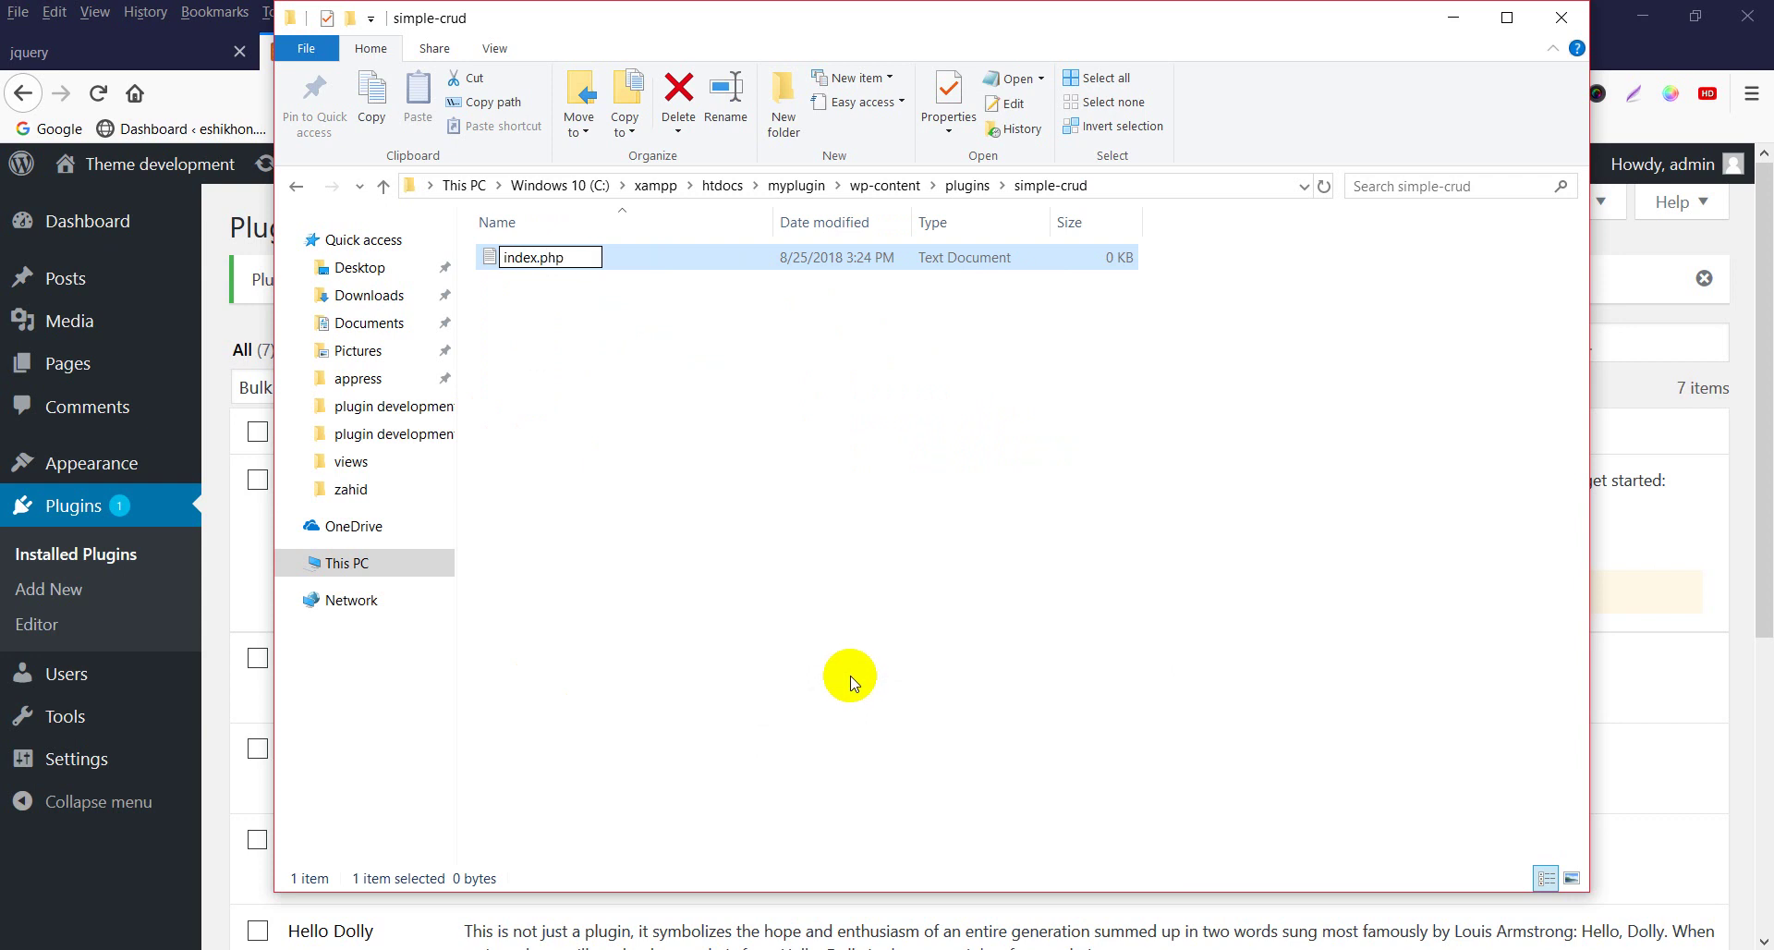
{"action": "key", "text": "Return"}
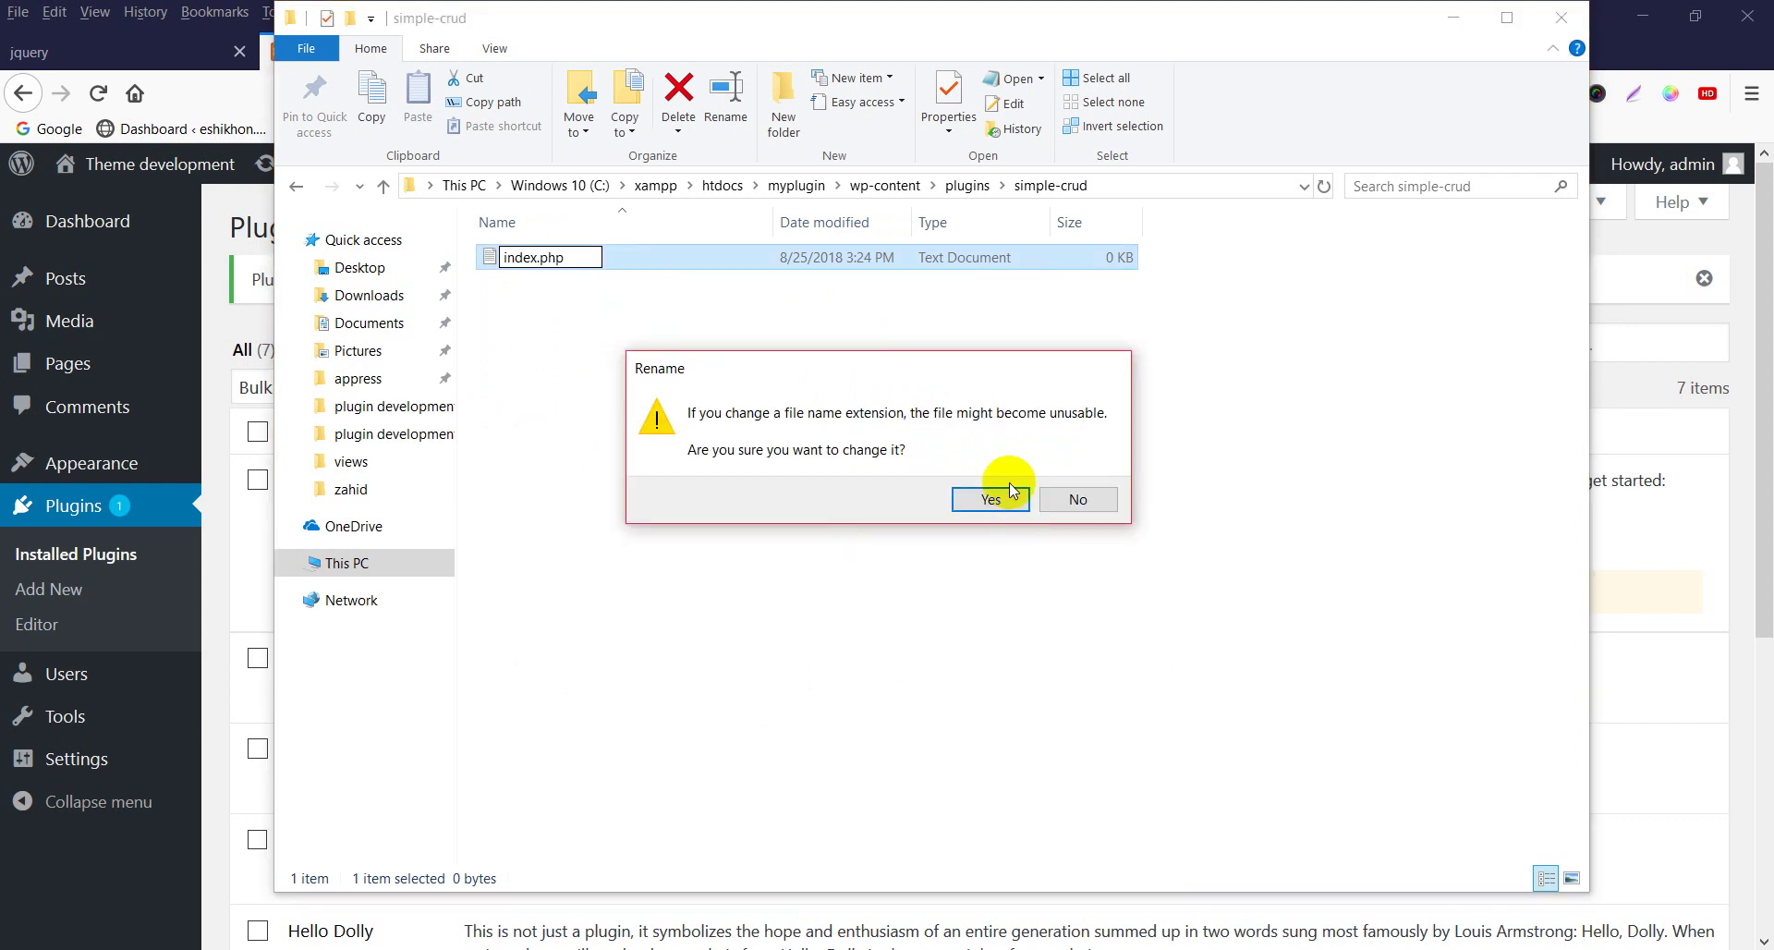
{"action": "left_click", "coordinate": [1010, 494]}
{"action": "right_click", "coordinate": [588, 283]}
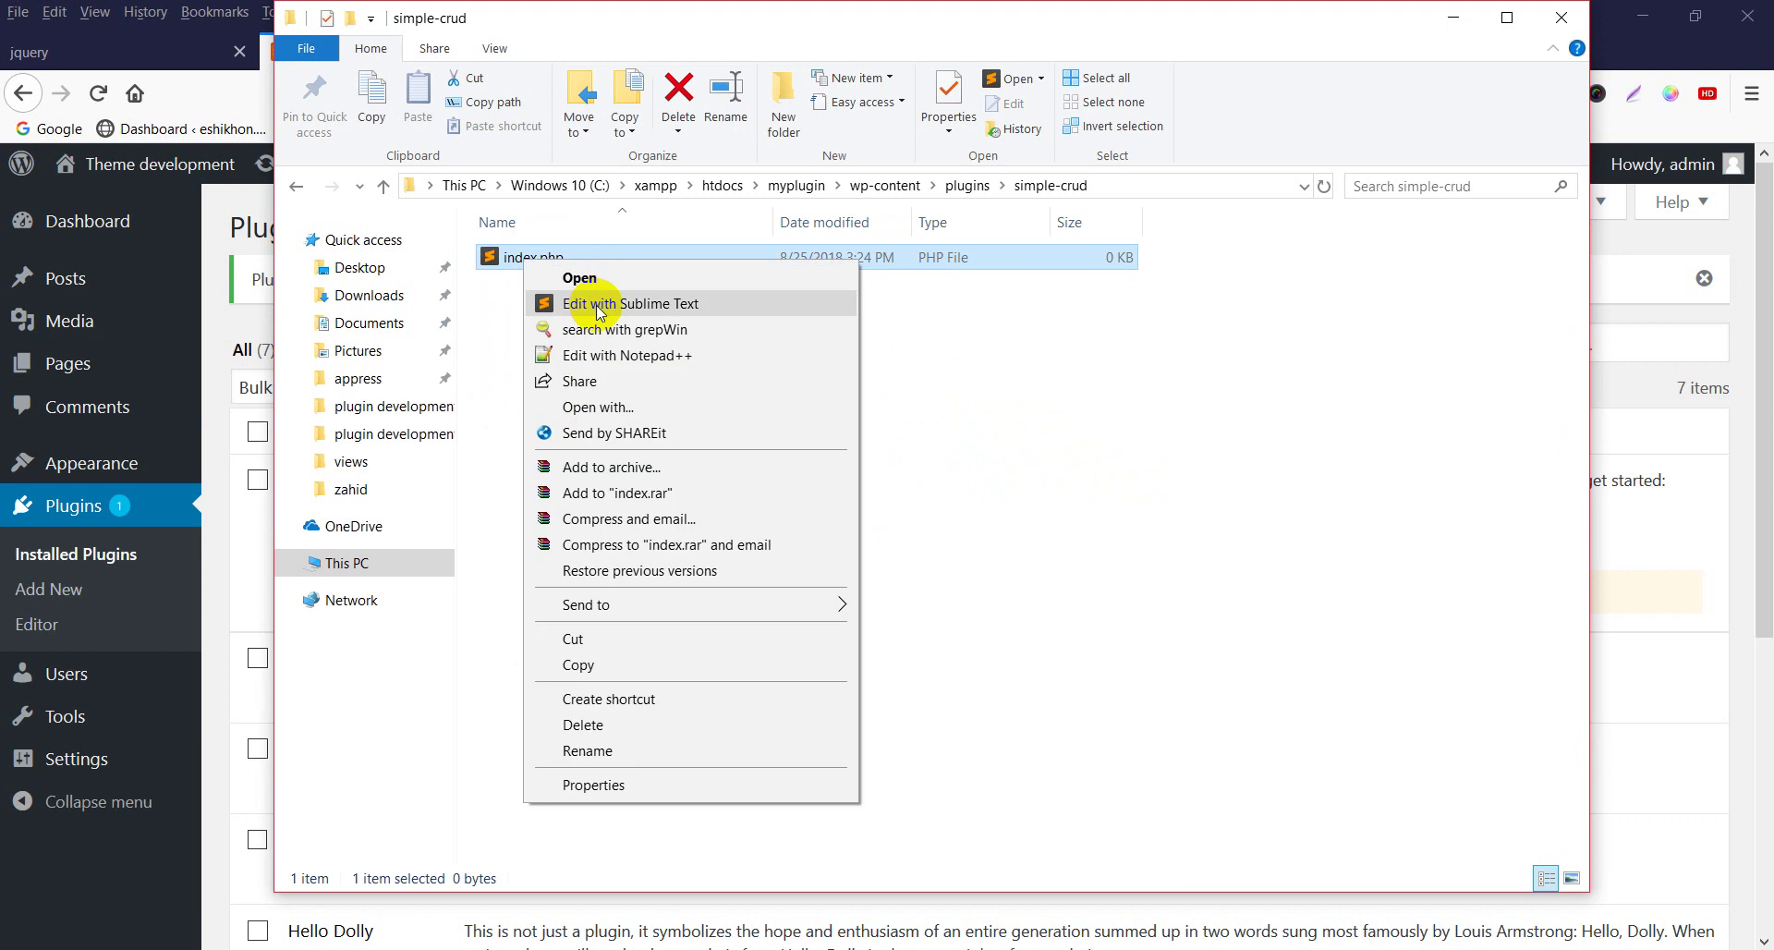
{"action": "left_click", "coordinate": [592, 294]}
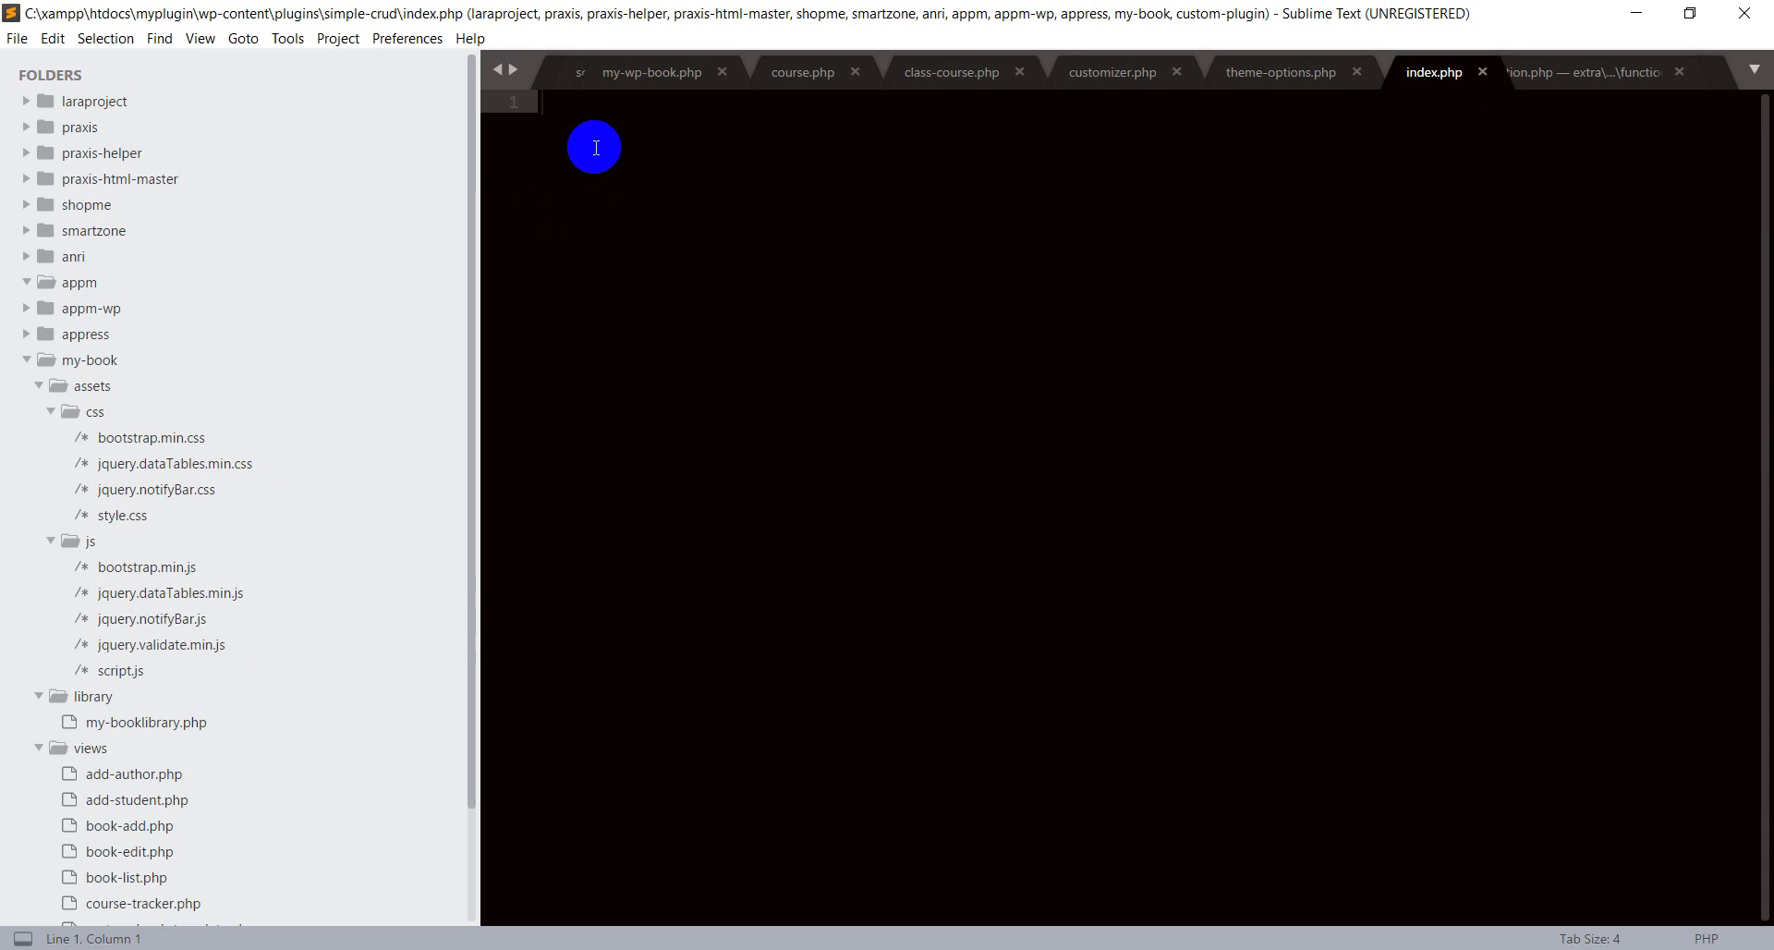
Back in the plugins folder, look inside akismet, then open the custom-plugin folder
{"action": "left_click", "coordinate": [1636, 13]}
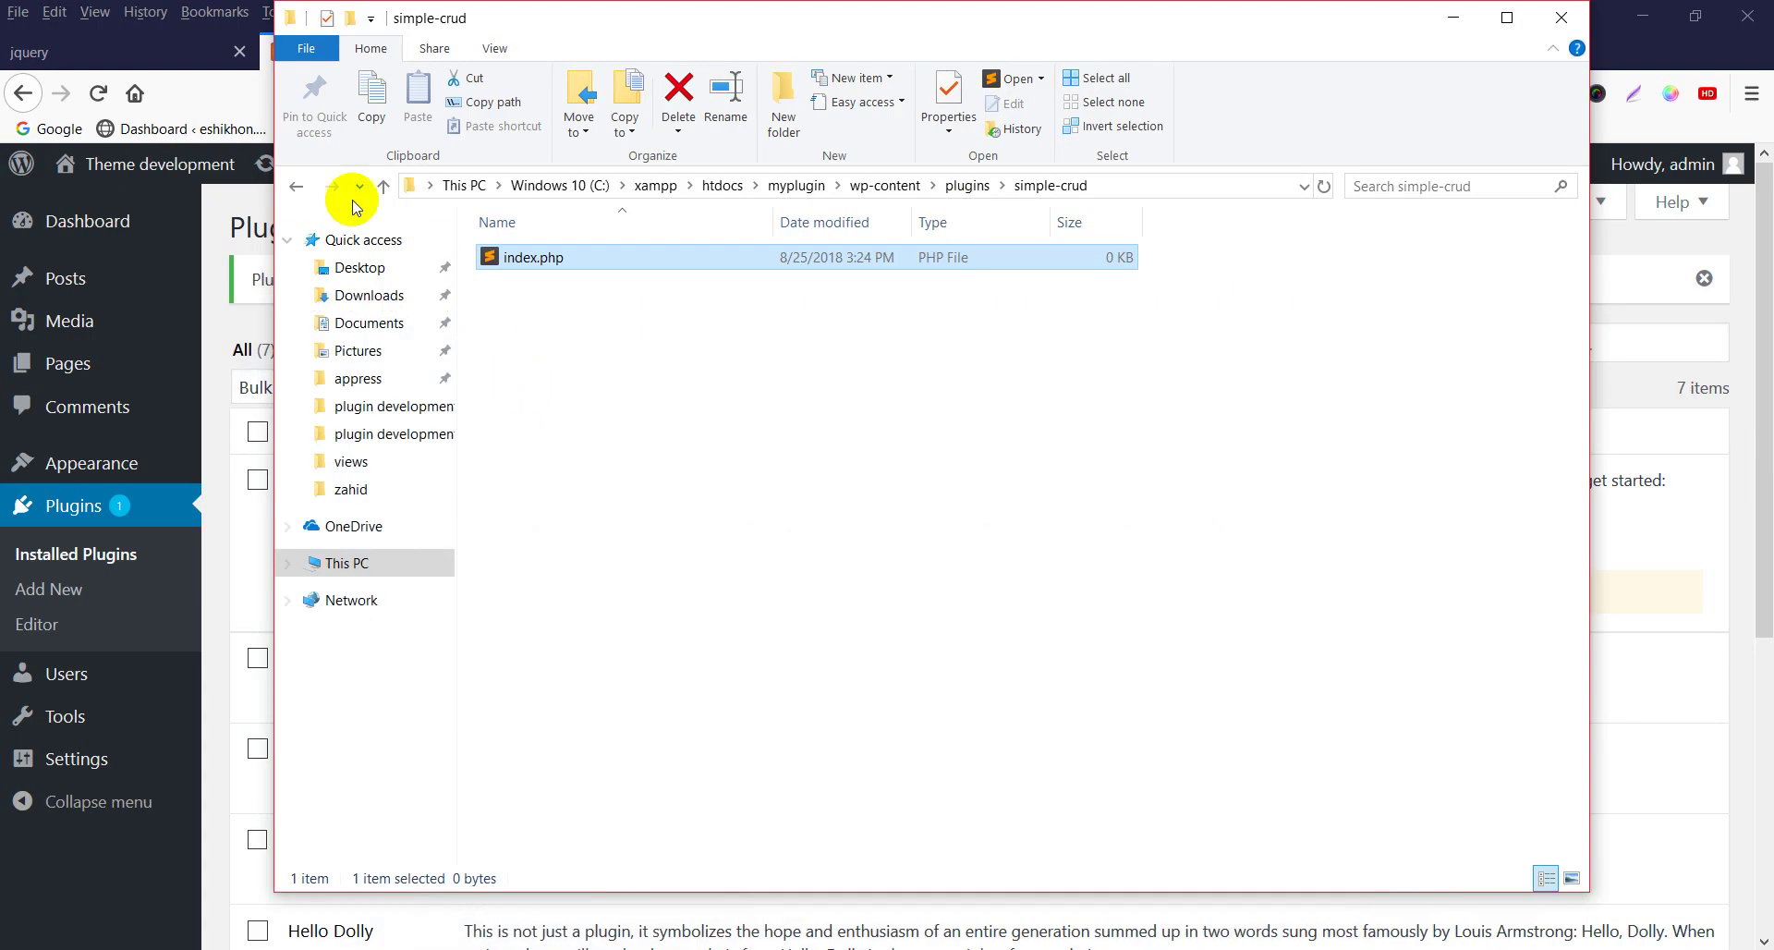
{"action": "key", "text": "alt+Up"}
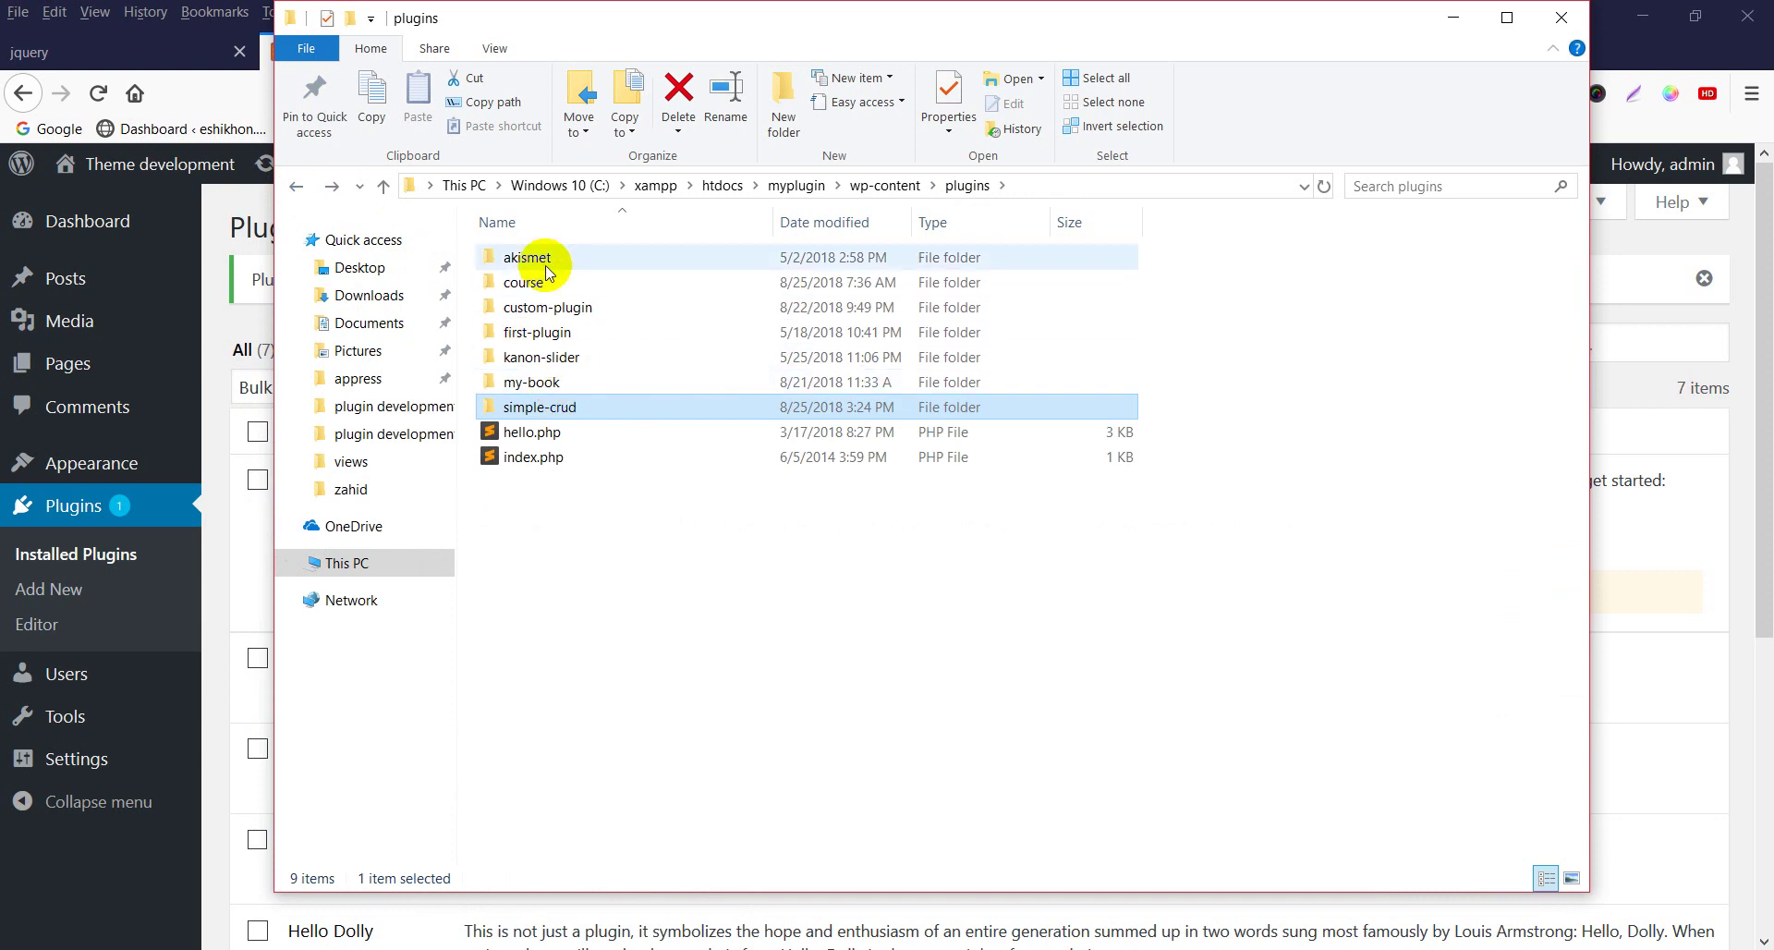
{"action": "double_click", "coordinate": [531, 258]}
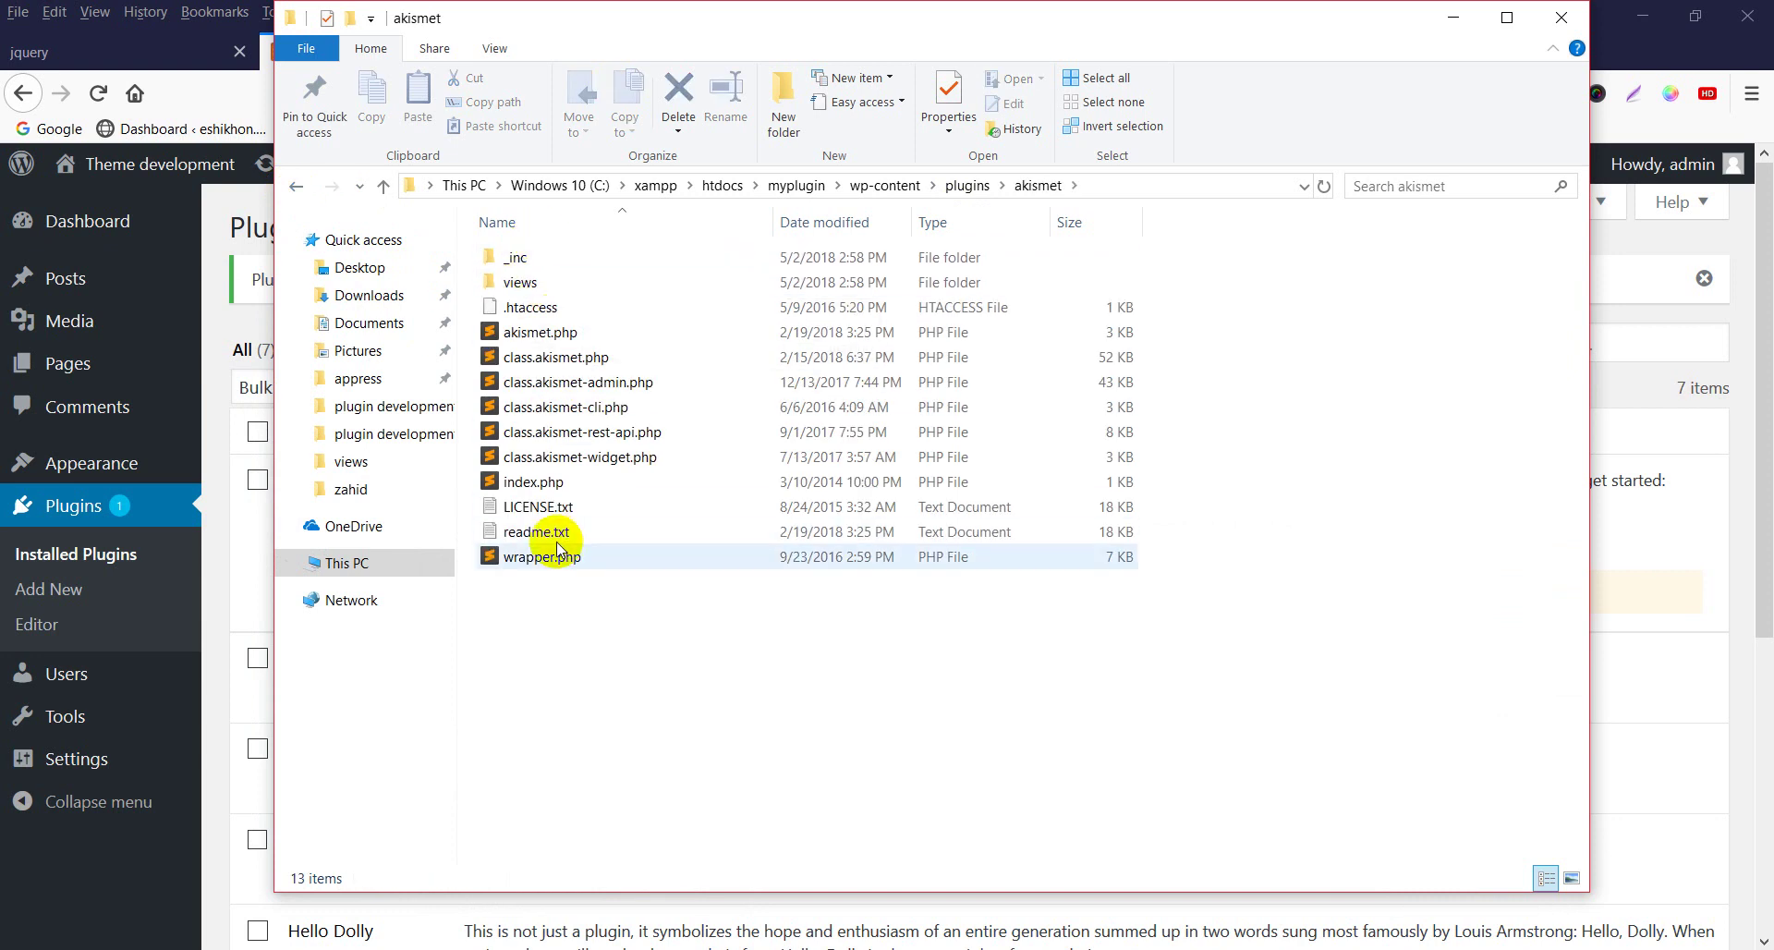
{"action": "left_click", "coordinate": [299, 188]}
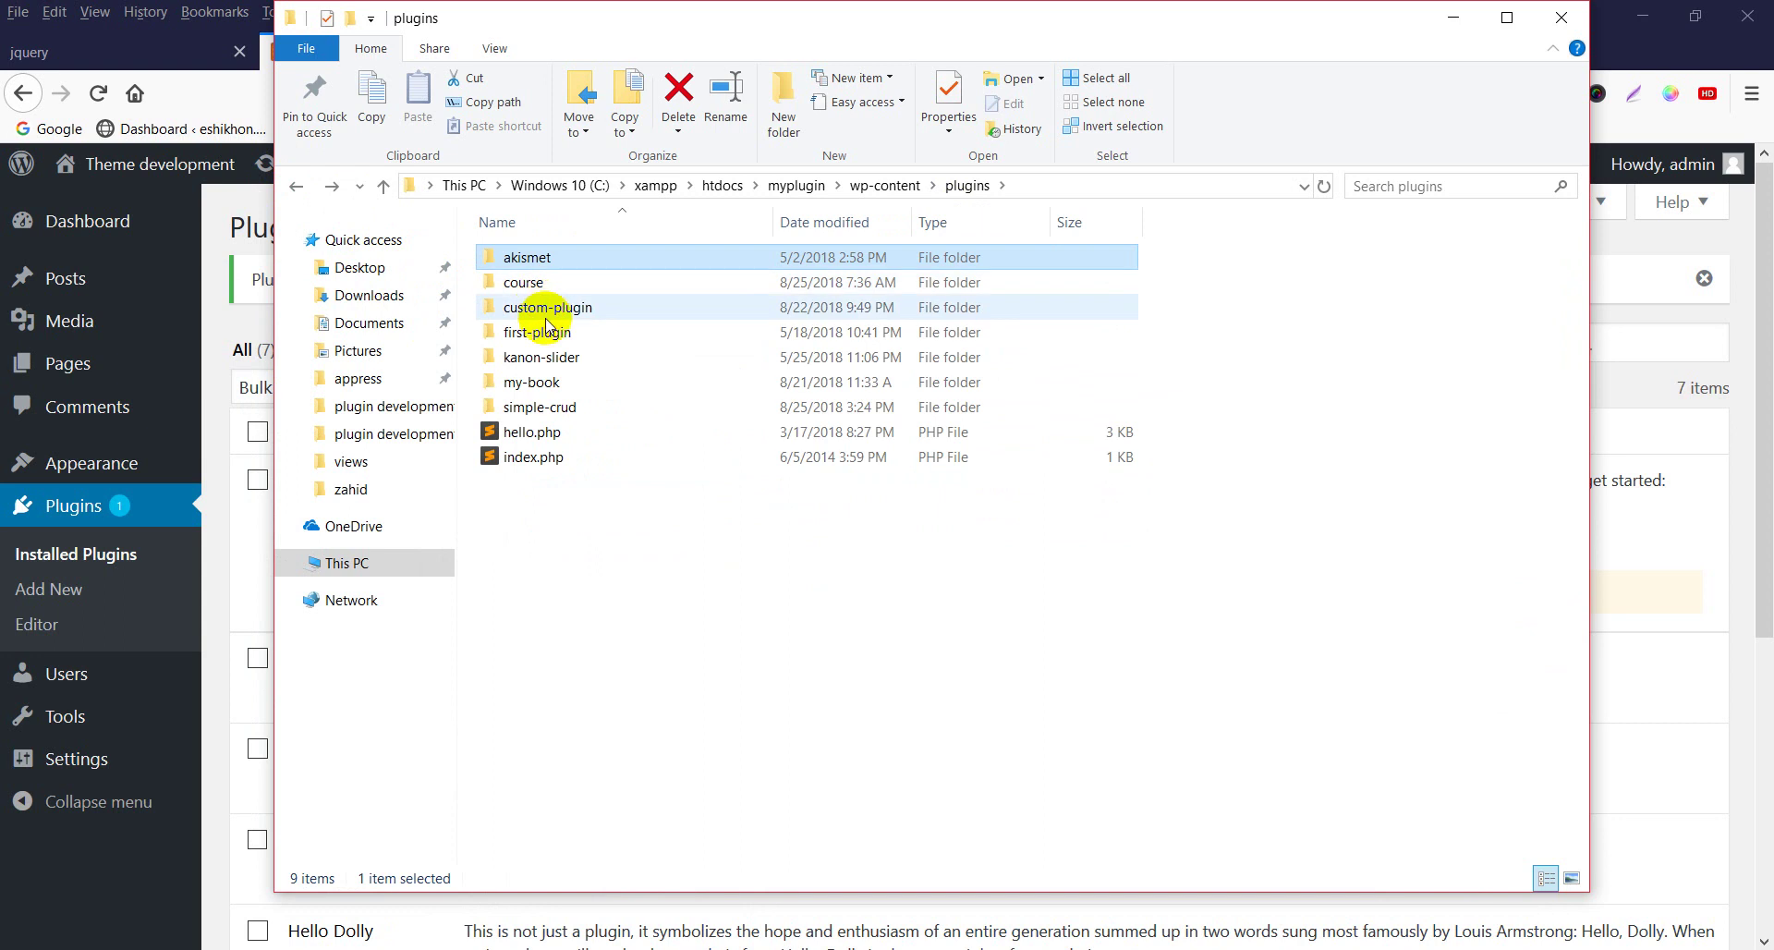
{"action": "double_click", "coordinate": [547, 310]}
Open custom-plugin.php in Sublime Text, copy its plugin header comment, and close it
{"action": "right_click", "coordinate": [517, 309]}
{"action": "left_click", "coordinate": [534, 348]}
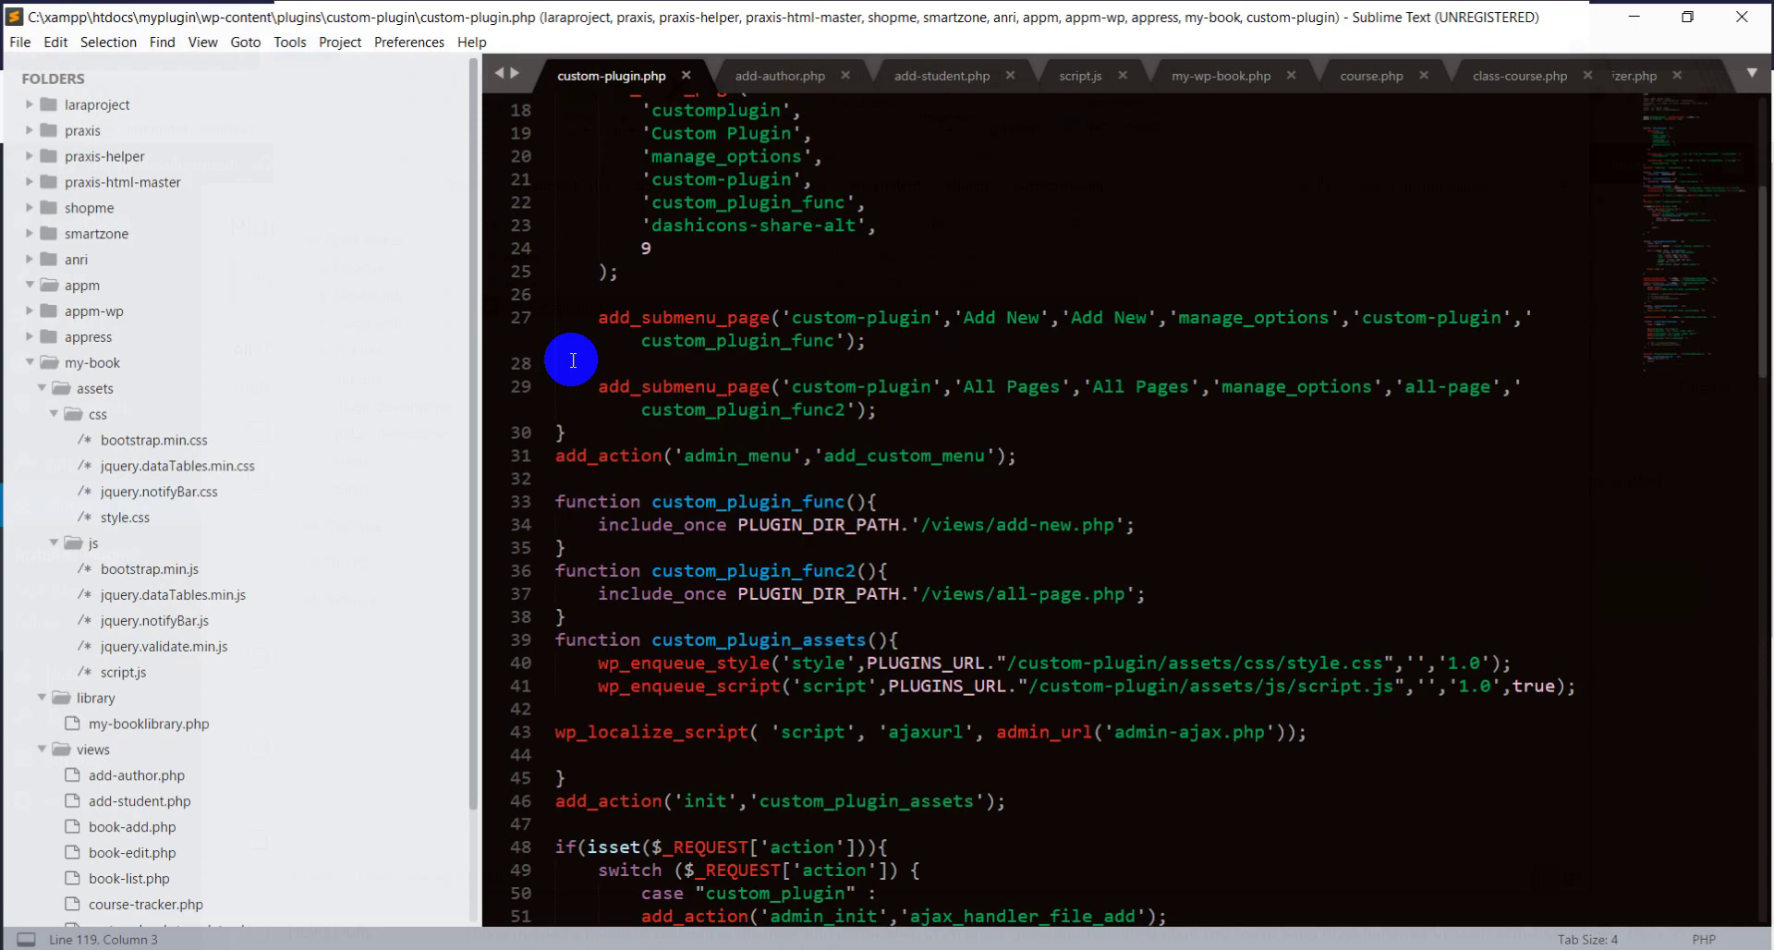
{"action": "scroll", "coordinate": [634, 345], "scroll_direction": "up", "scroll_amount": 6}
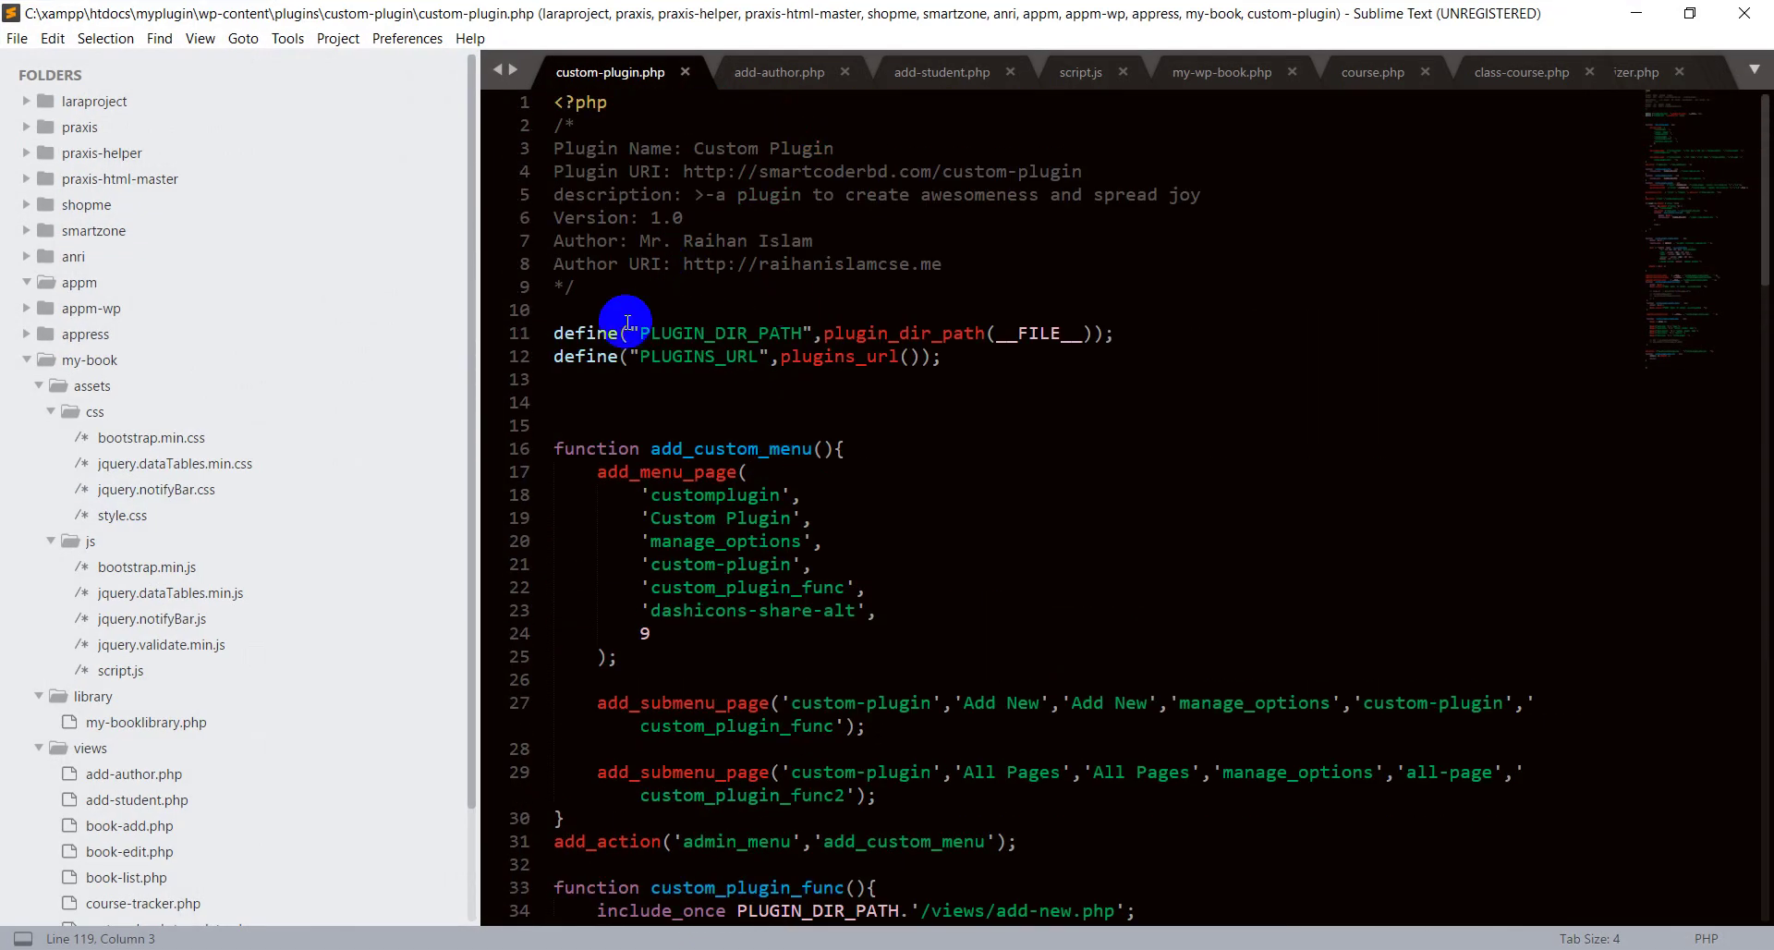
{"action": "left_click_drag", "start_coordinate": [624, 312], "coordinate": [554, 124]}
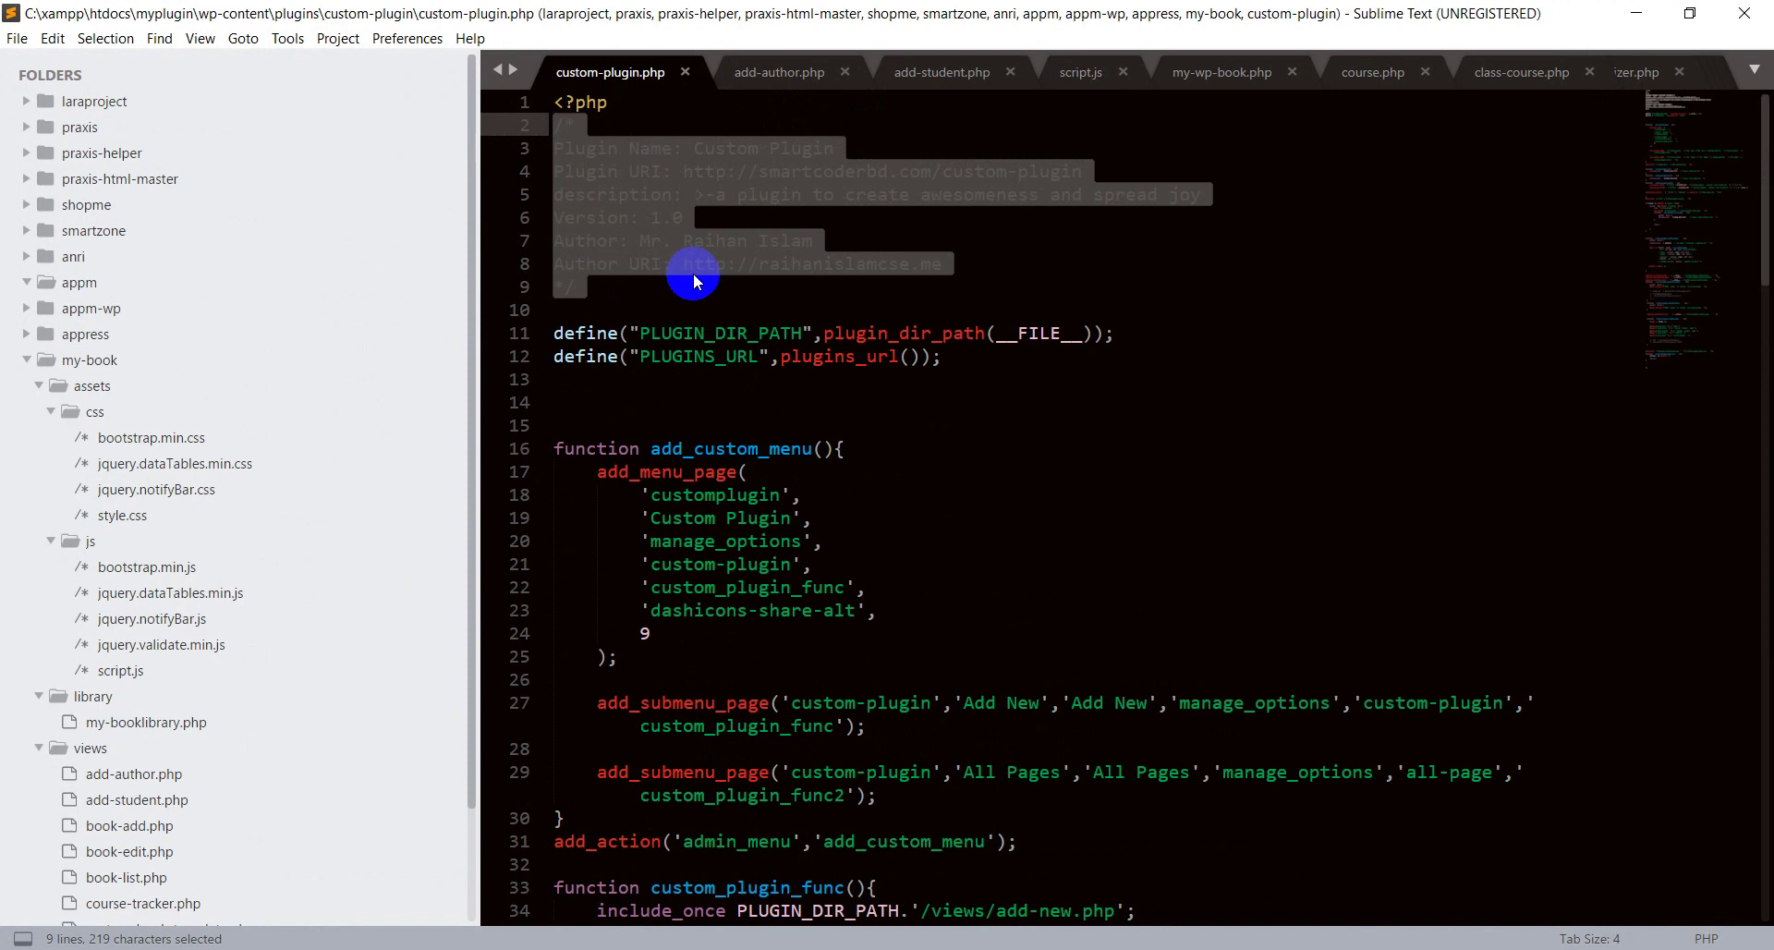
{"action": "left_click", "coordinate": [685, 71]}
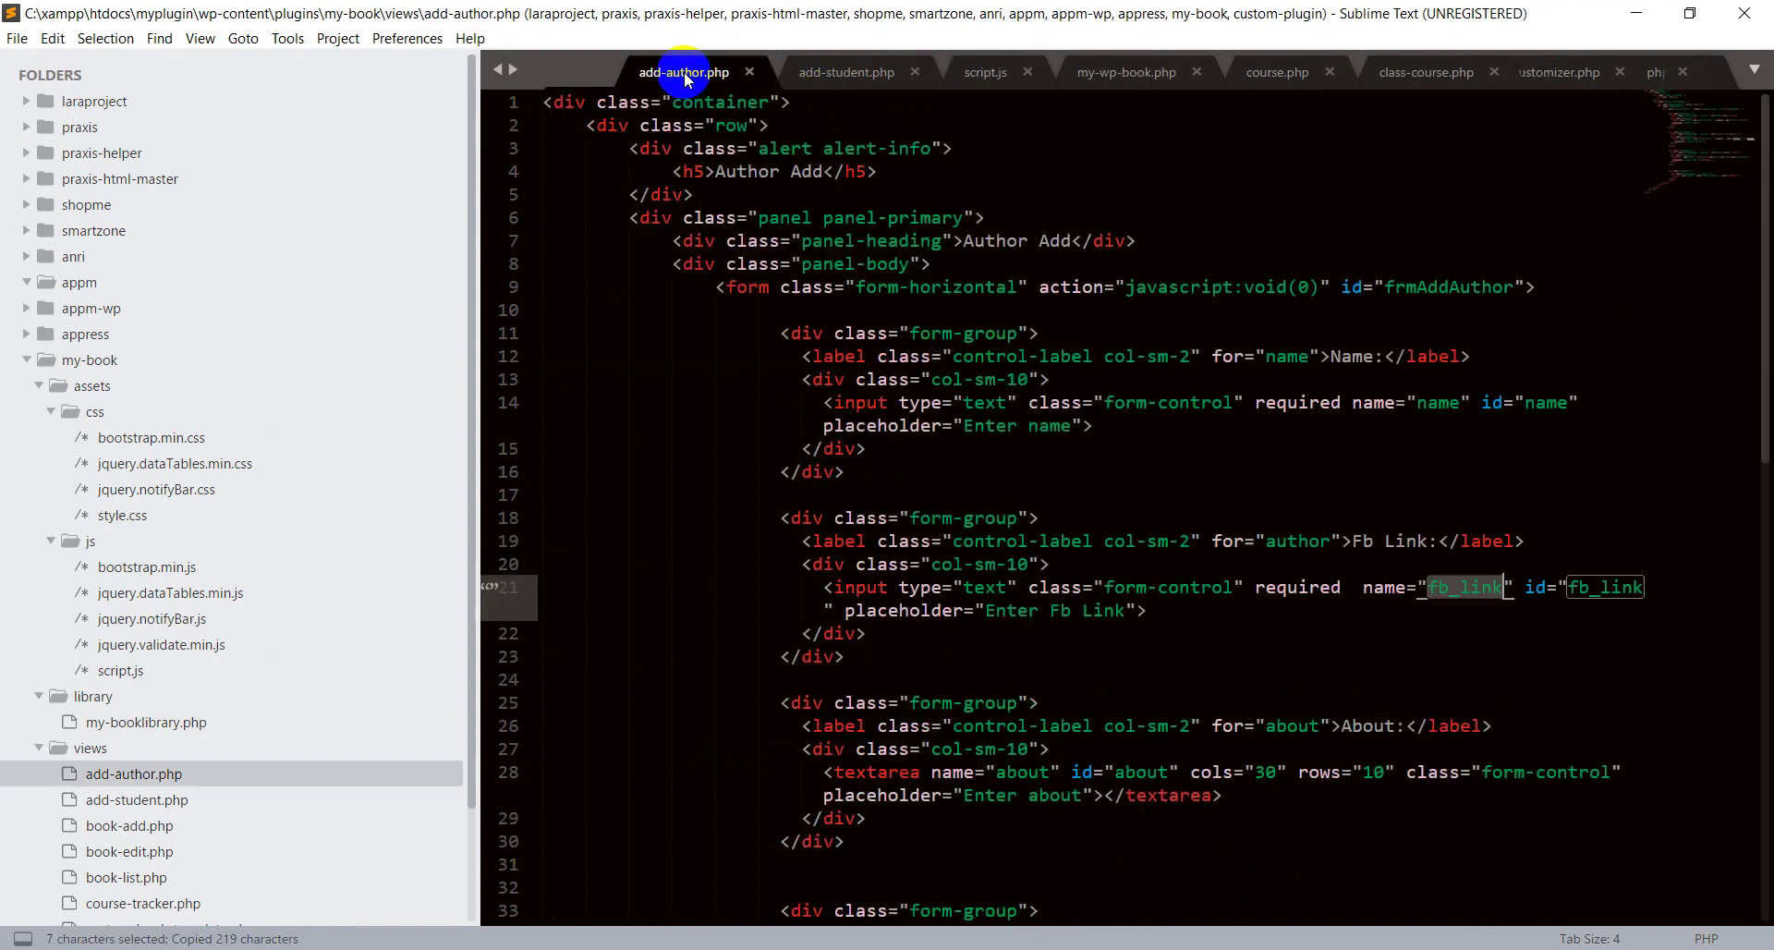
Return to the simple-crud folder and reopen index.php in Sublime Text
{"action": "left_click", "coordinate": [1640, 14]}
{"action": "left_click", "coordinate": [298, 185]}
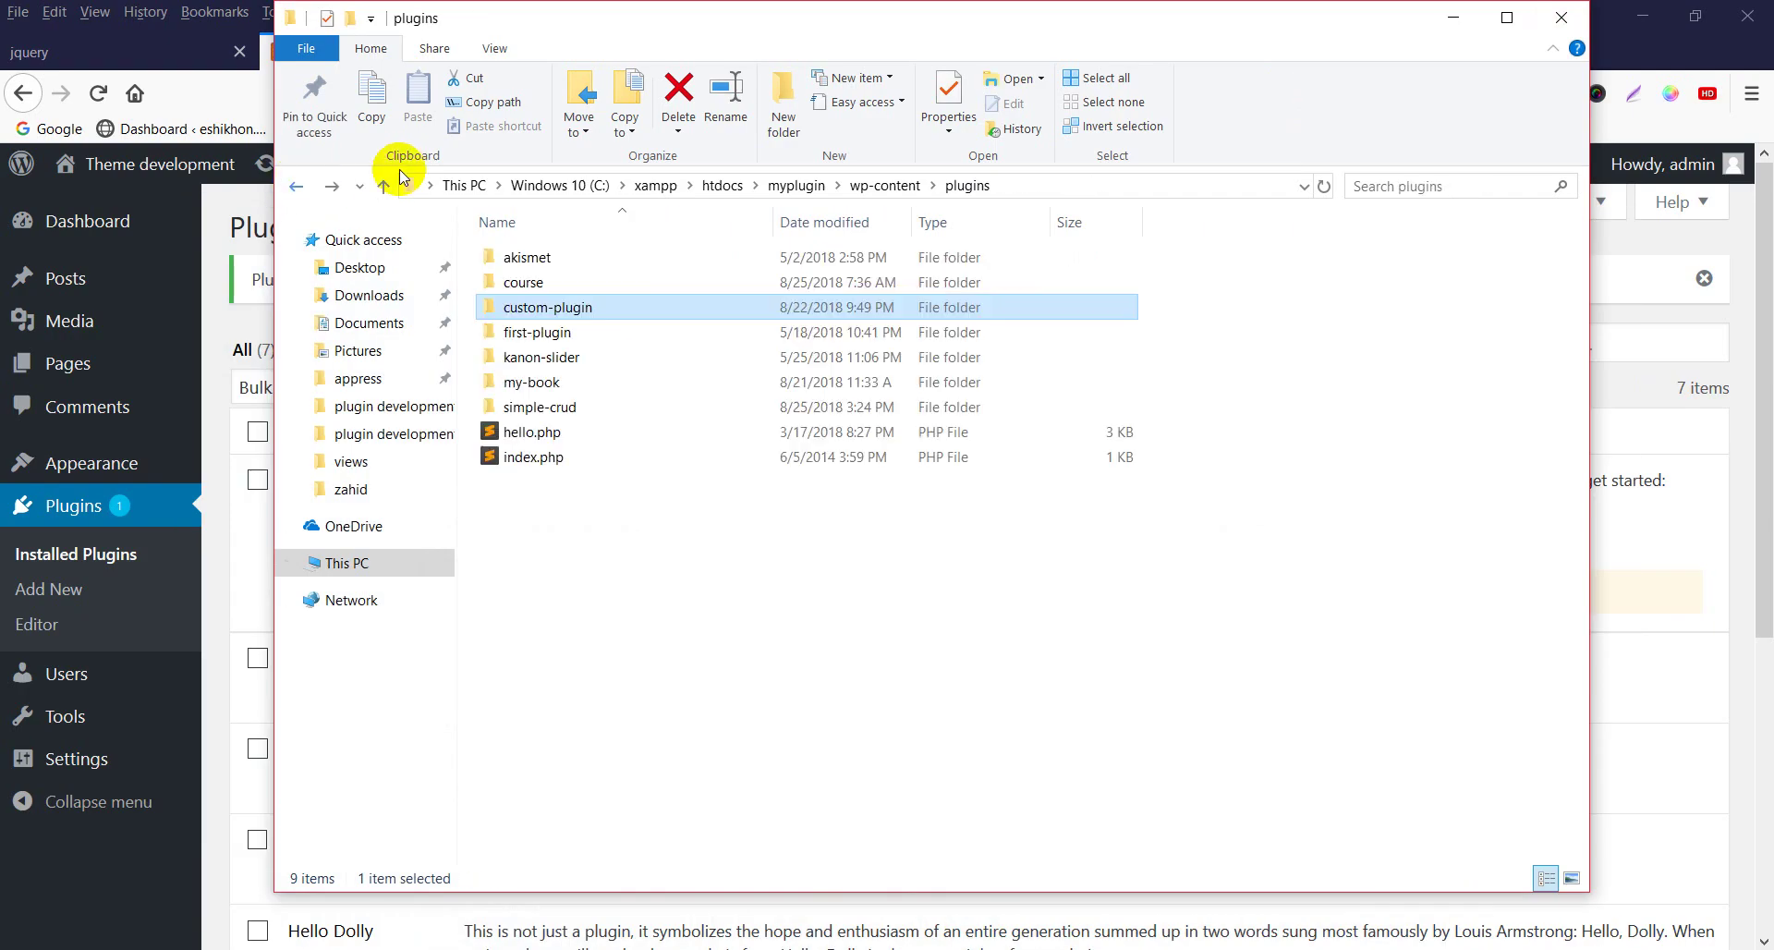
{"action": "double_click", "coordinate": [535, 406]}
{"action": "left_click", "coordinate": [527, 261]}
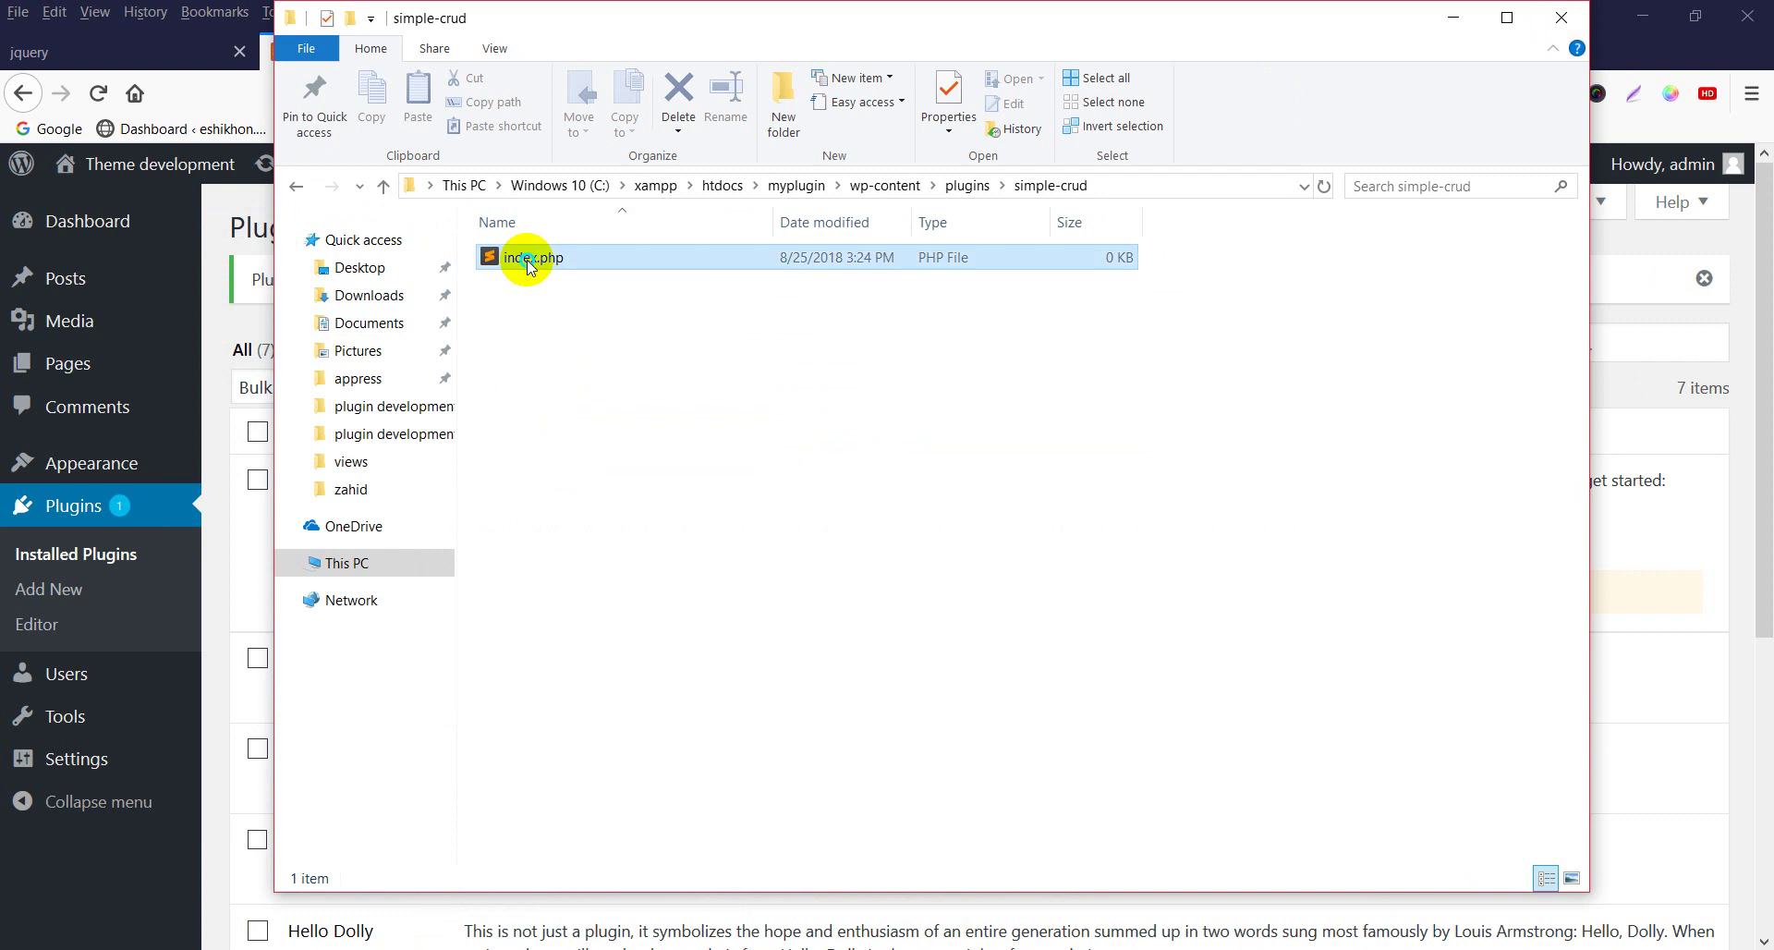
{"action": "right_click", "coordinate": [528, 262]}
{"action": "left_click", "coordinate": [579, 297]}
Paste the header into index.php and rename the plugin to Simple CRUD
{"action": "type", "text": "/* Plugin Name: Custom Plugin Plugin URI: http://smartcoderbd.com/custom-plugin description: >-a plugin to create awesomeness and spread joy Version: 1.0 Author: Mr. Raihan Islam Author URI: http://raihanislamcse.me */"}
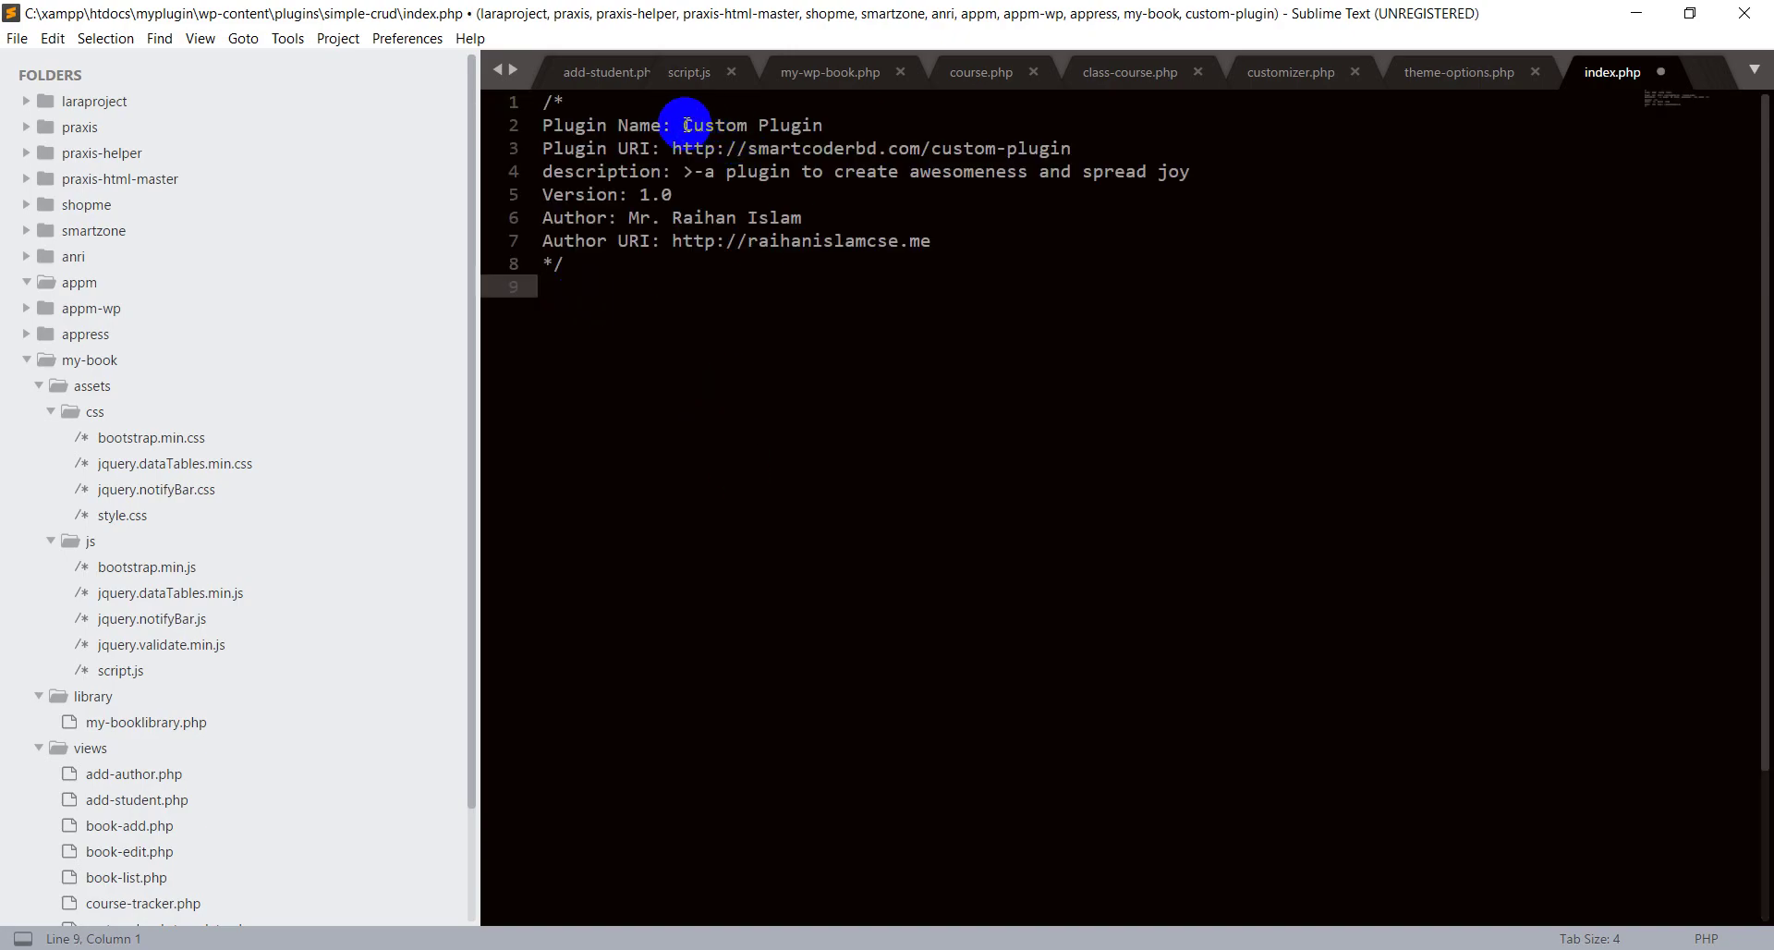
{"action": "left_click_drag", "start_coordinate": [684, 124], "coordinate": [823, 129]}
{"action": "type", "text": "s"}
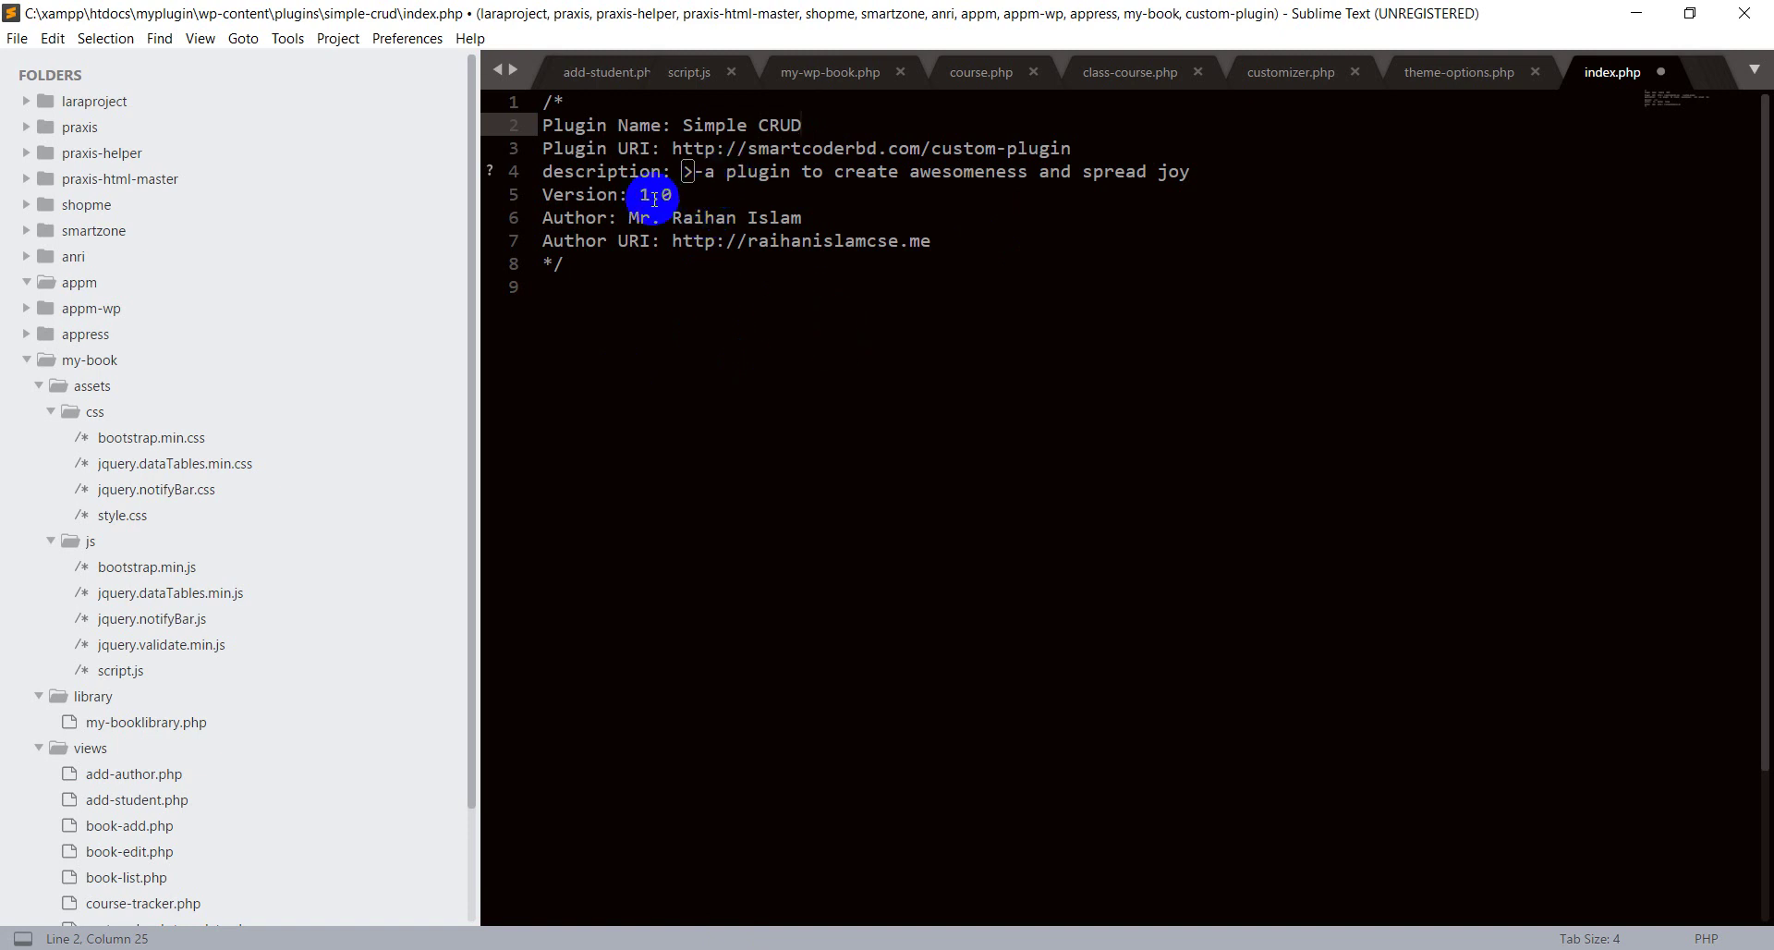
Replace 'awesomeness and spread joy' in the description with 'Simple CRUD System' and save
{"action": "left_click_drag", "start_coordinate": [517, 171], "coordinate": [1188, 175]}
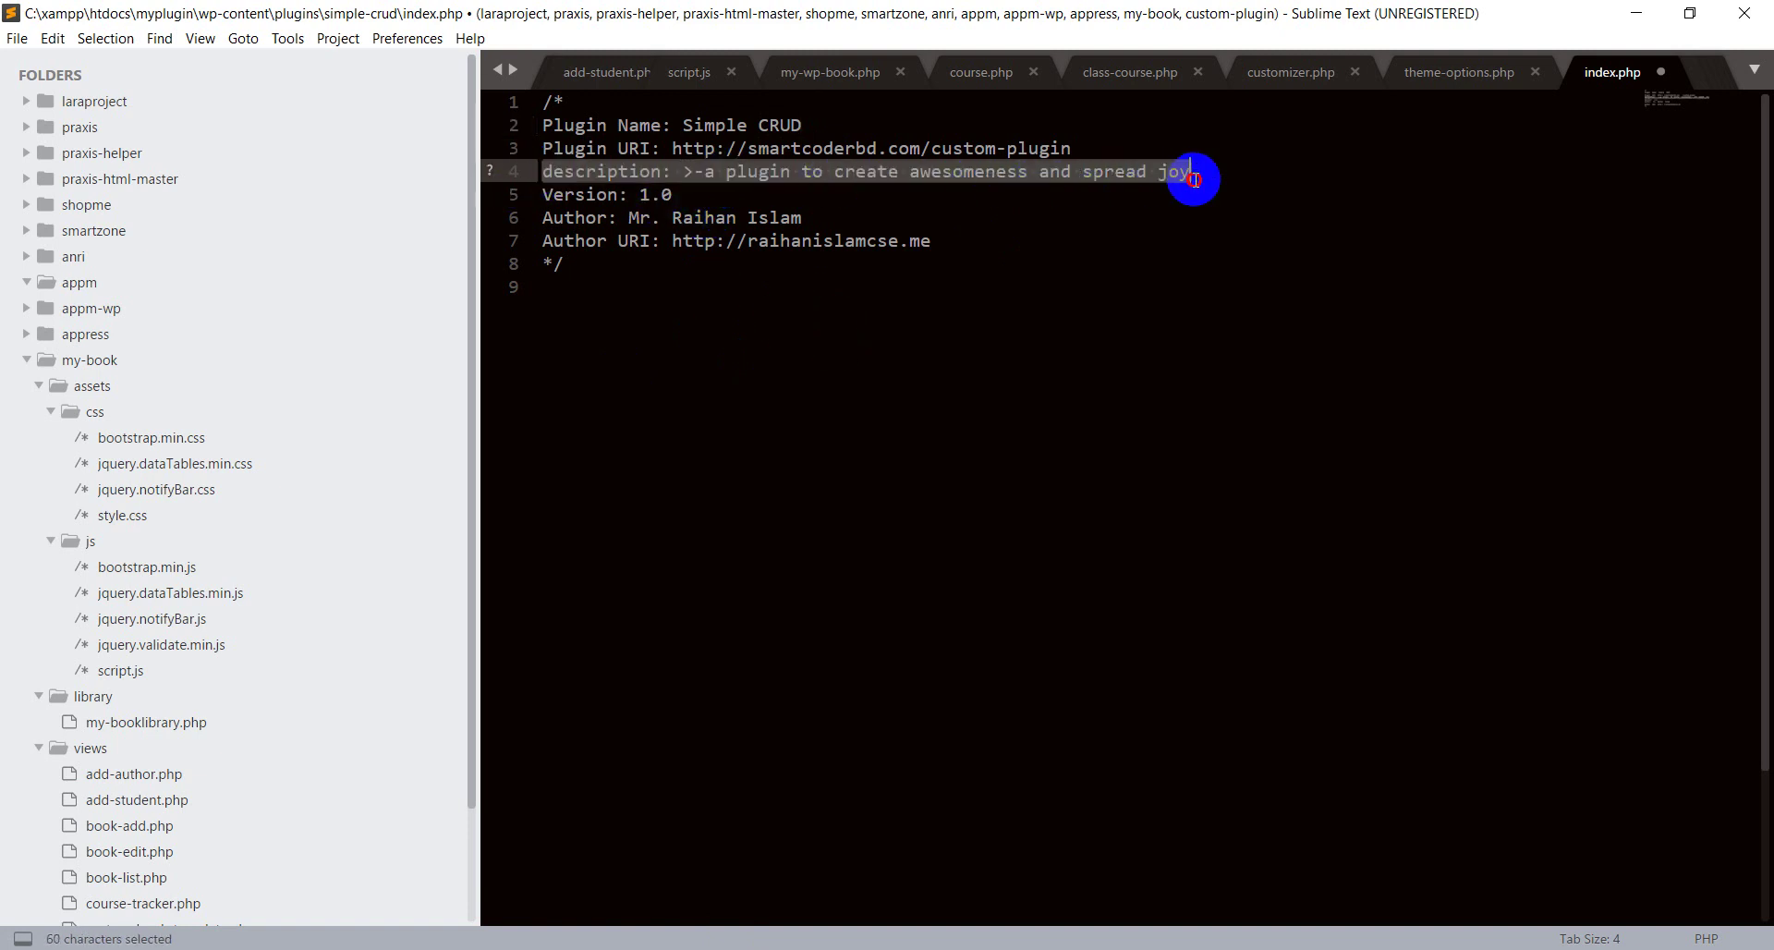
{"action": "left_click_drag", "start_coordinate": [682, 124], "coordinate": [802, 125]}
{"action": "key", "text": "ctrl+c"}
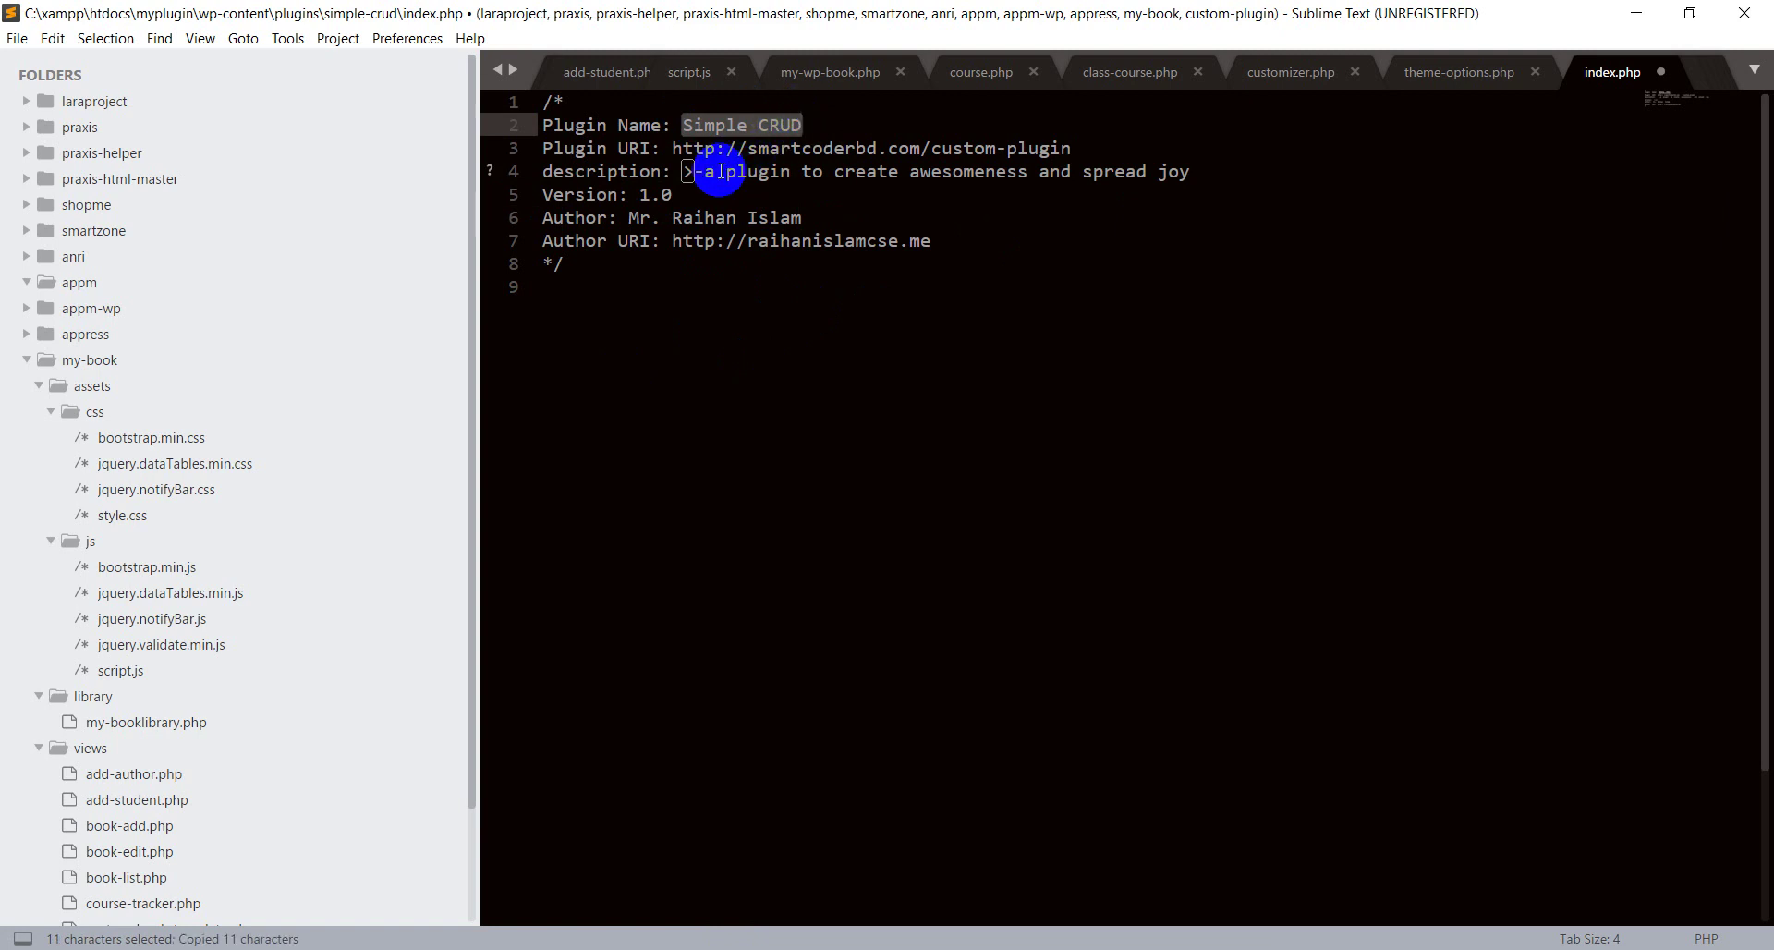
{"action": "left_click_drag", "start_coordinate": [909, 172], "coordinate": [1192, 172]}
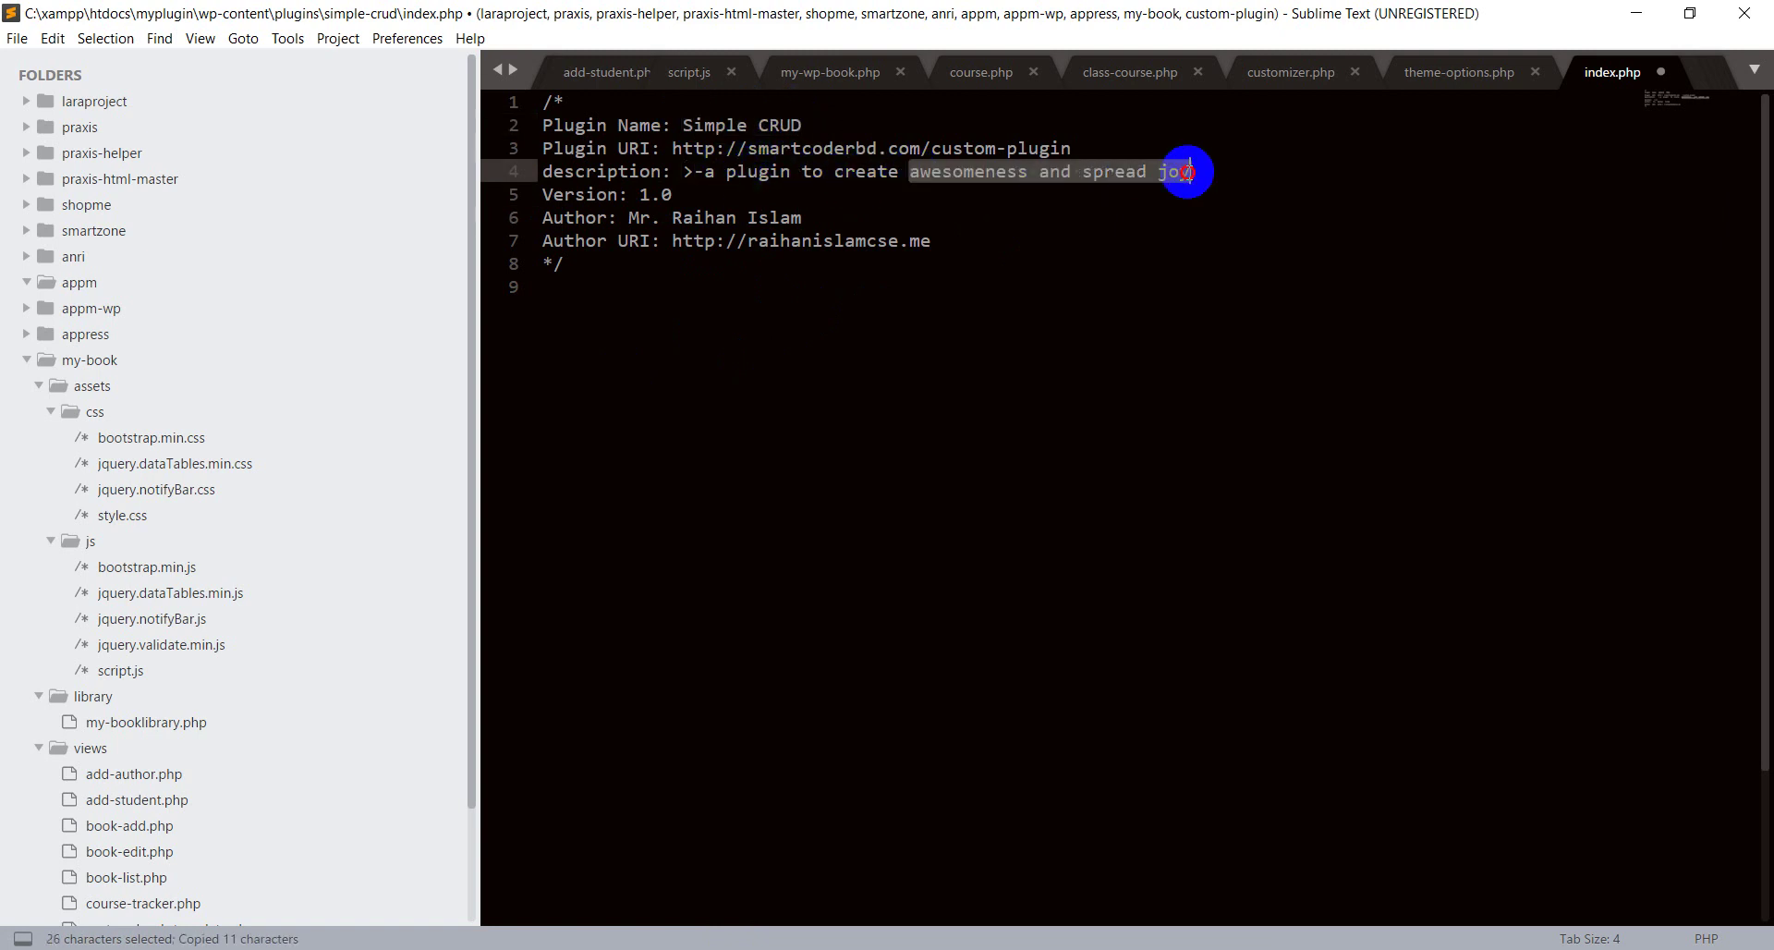
{"action": "key", "text": "ctrl+v"}
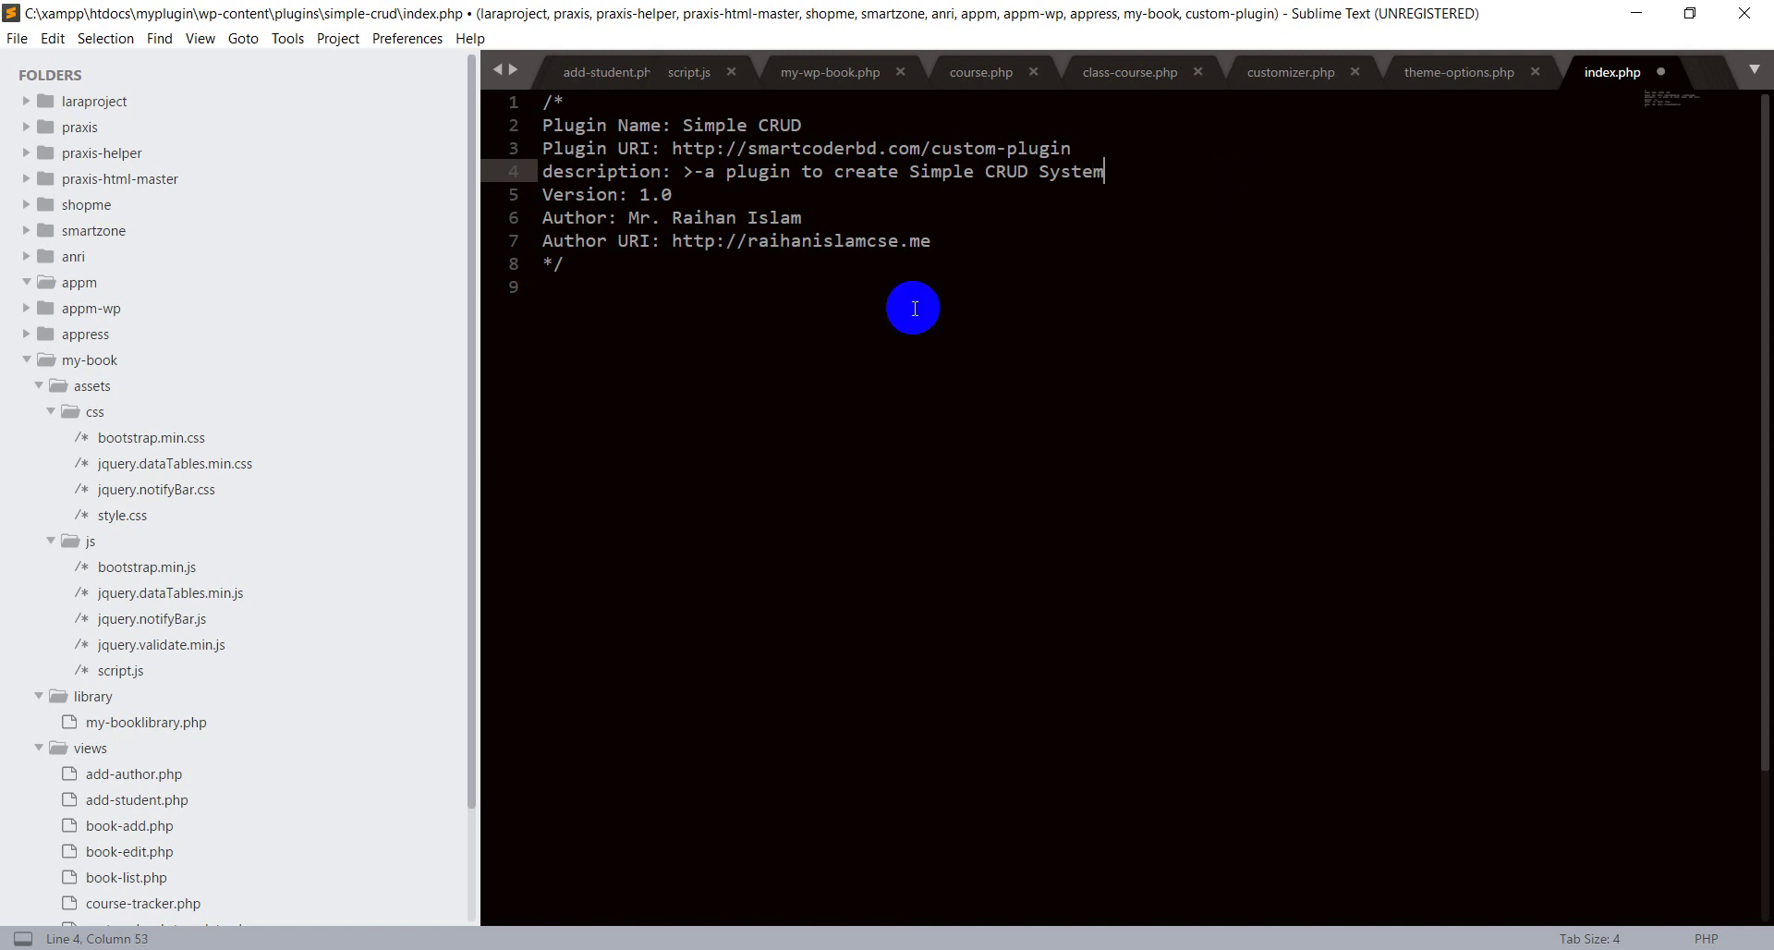
{"action": "key", "text": "ctrl+s"}
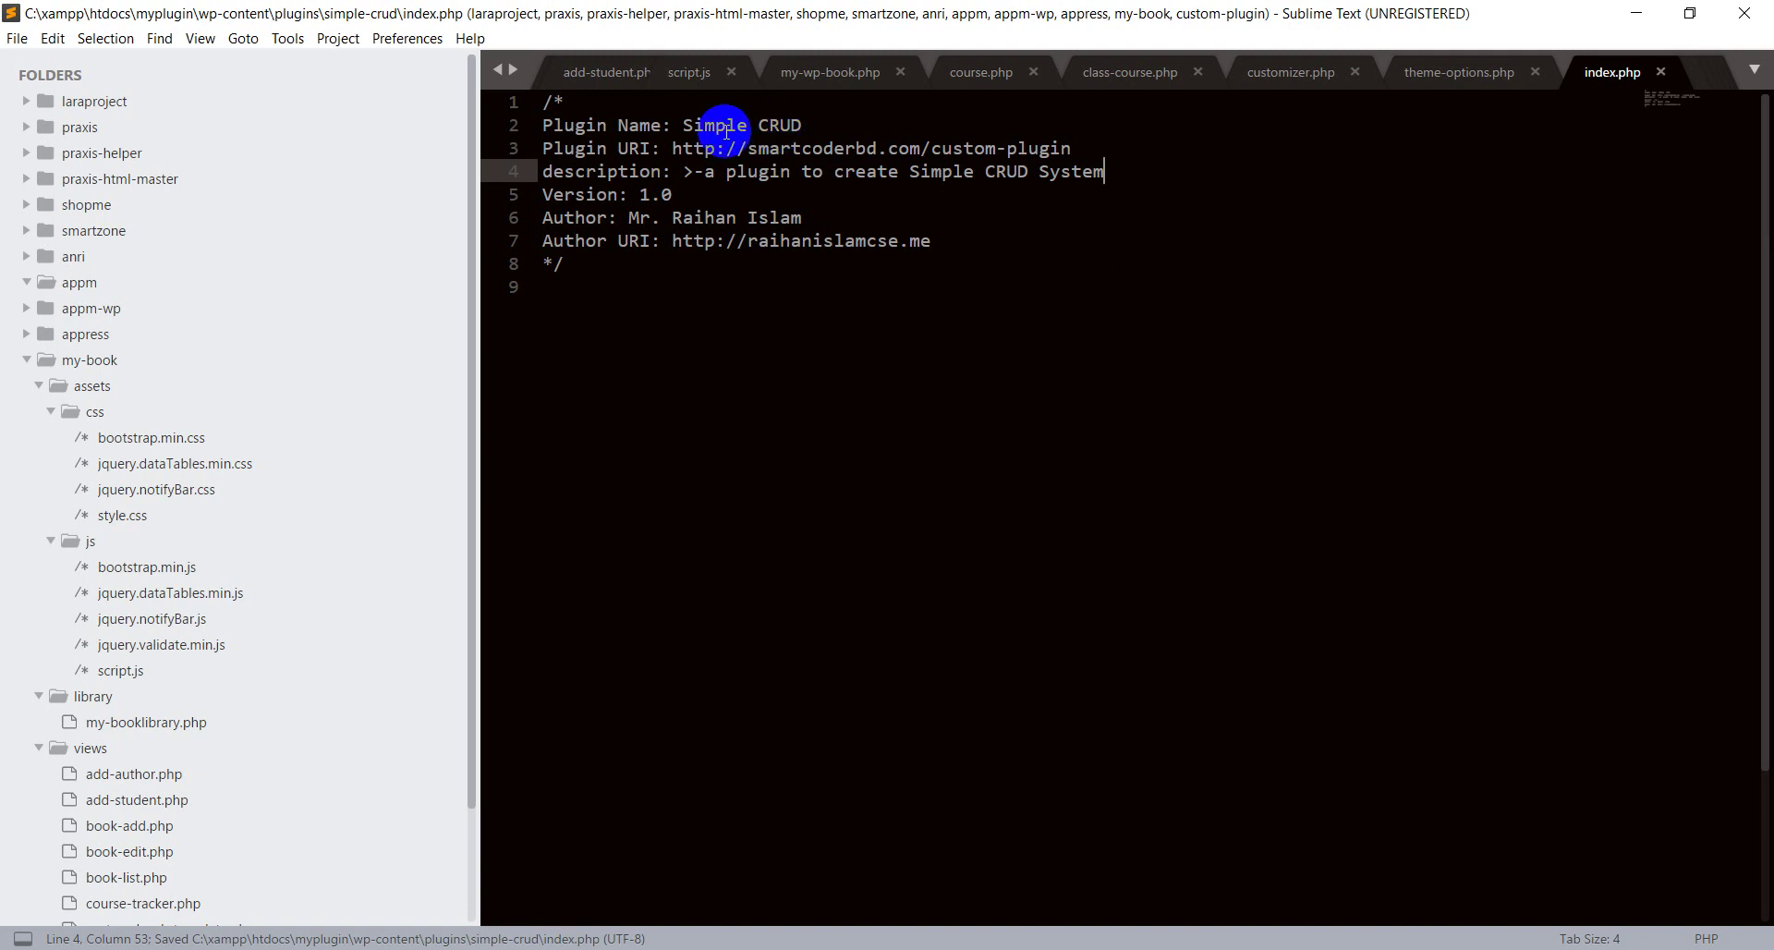
{"action": "left_click_drag", "start_coordinate": [670, 123], "coordinate": [802, 121]}
{"action": "left_click", "coordinate": [795, 121]}
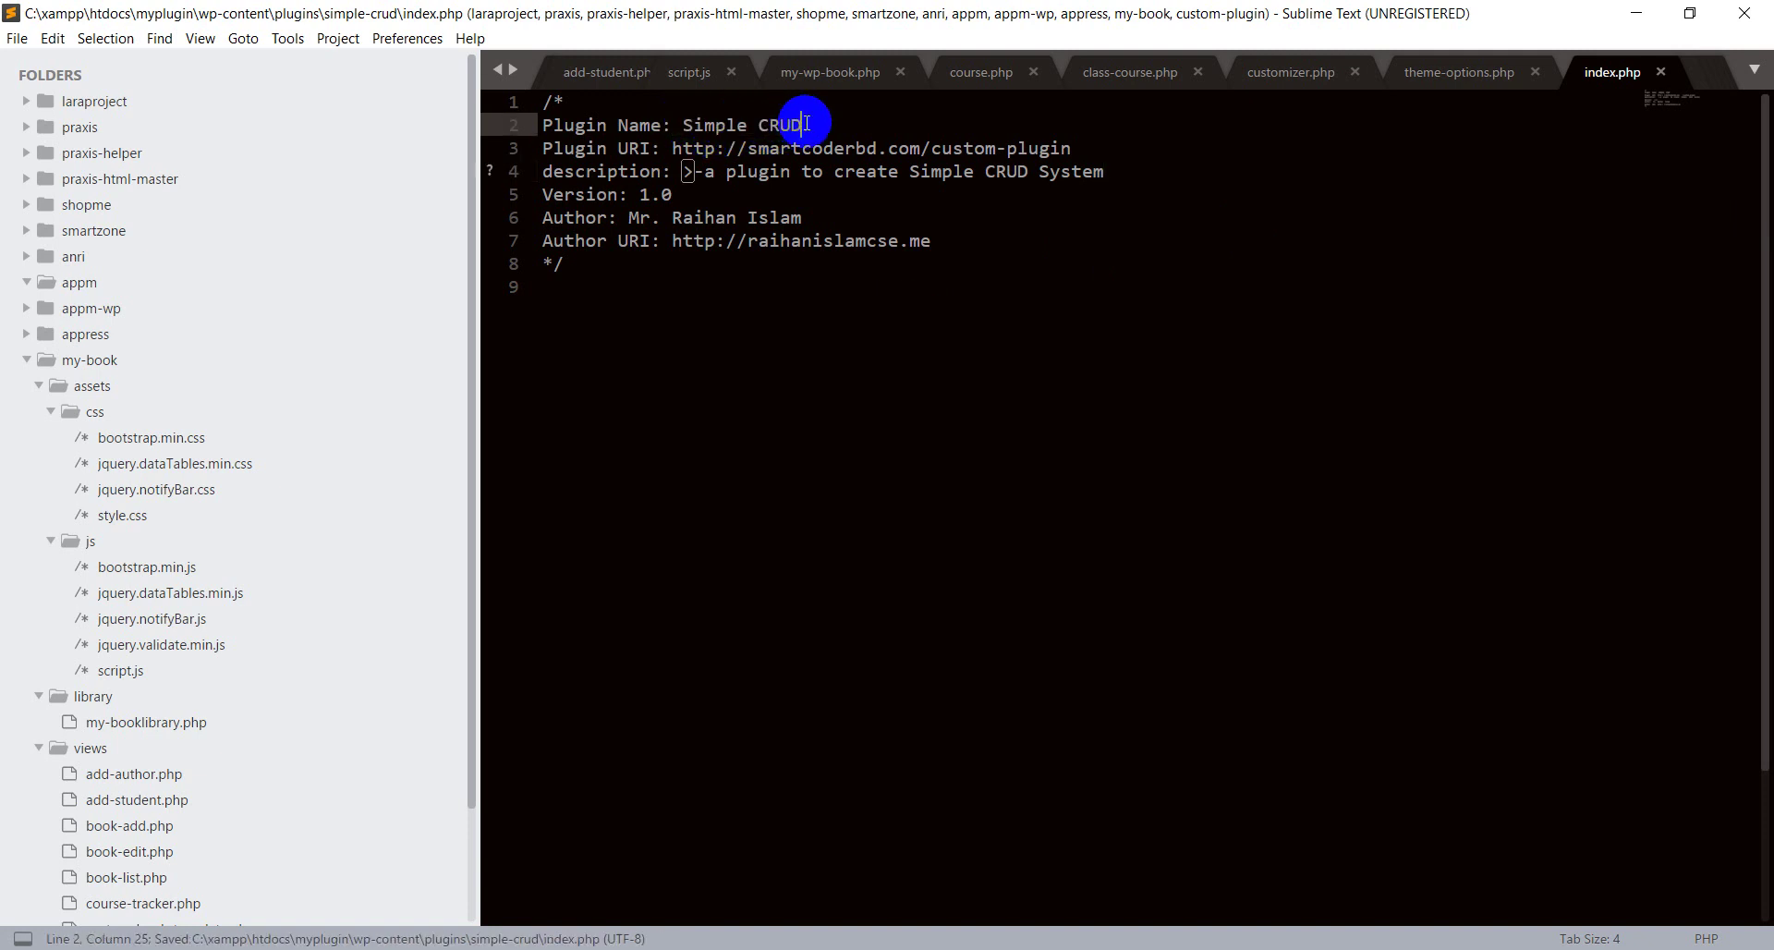
{"action": "left_click", "coordinate": [1637, 13]}
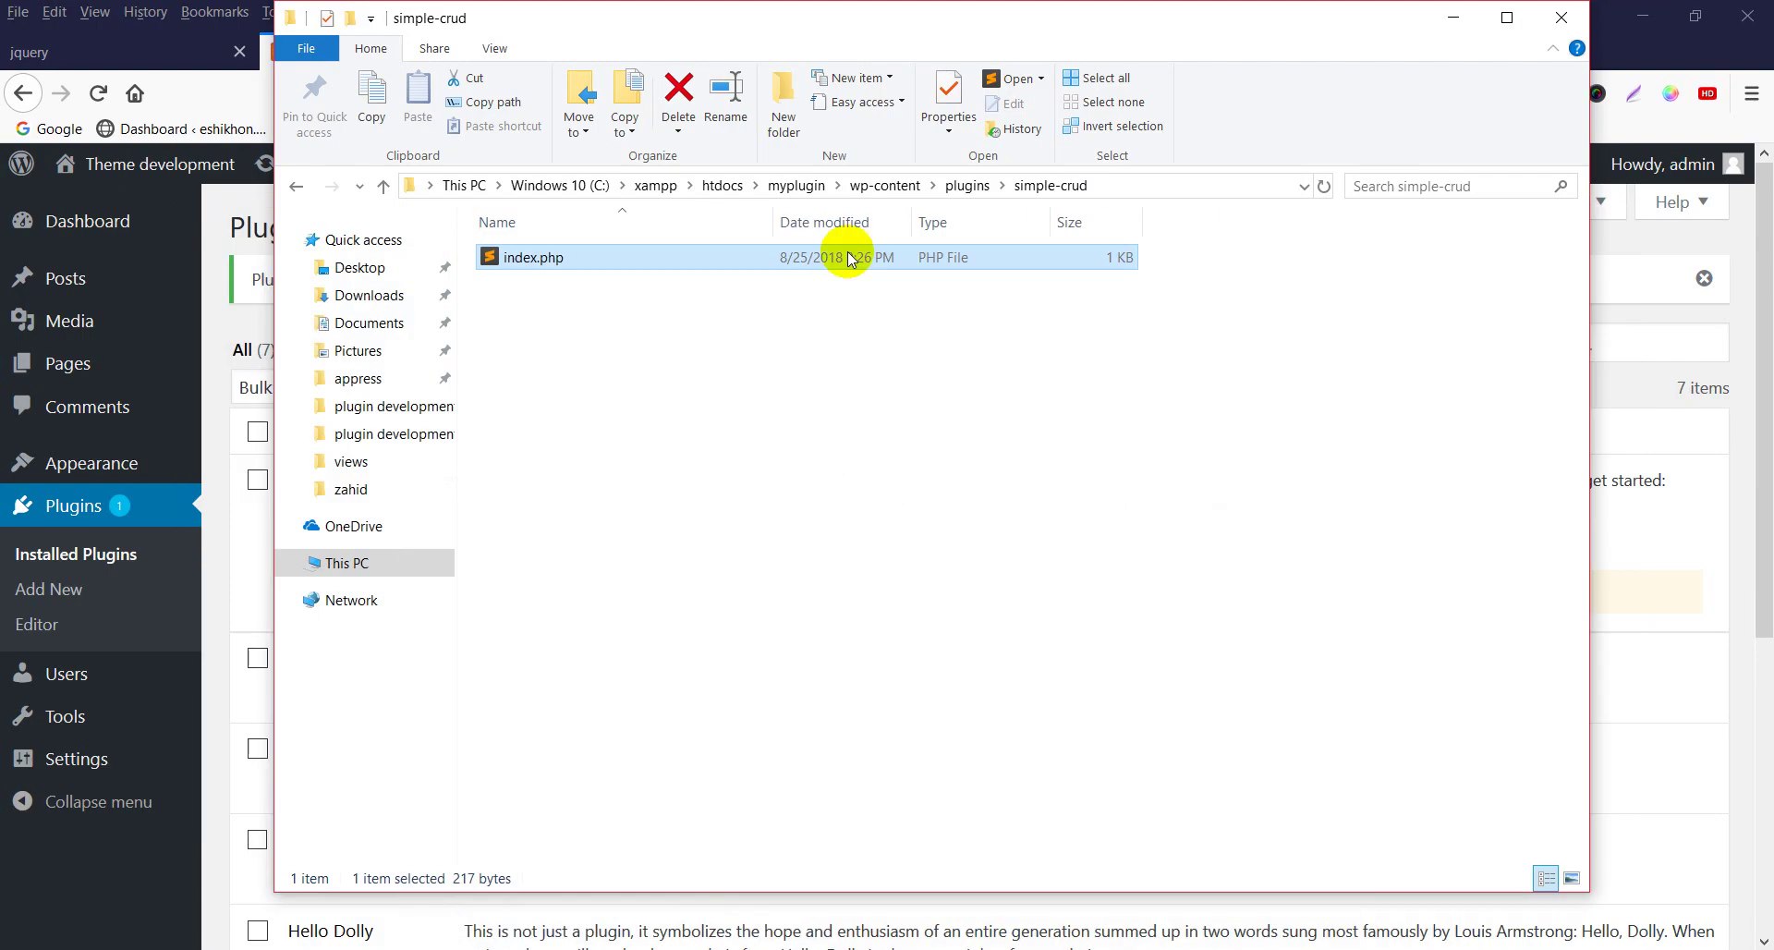
Activate Simple CRUD in Installed Plugins, which shows stray header text as unexpected output
{"action": "left_click", "coordinate": [1454, 18]}
{"action": "left_click", "coordinate": [86, 550]}
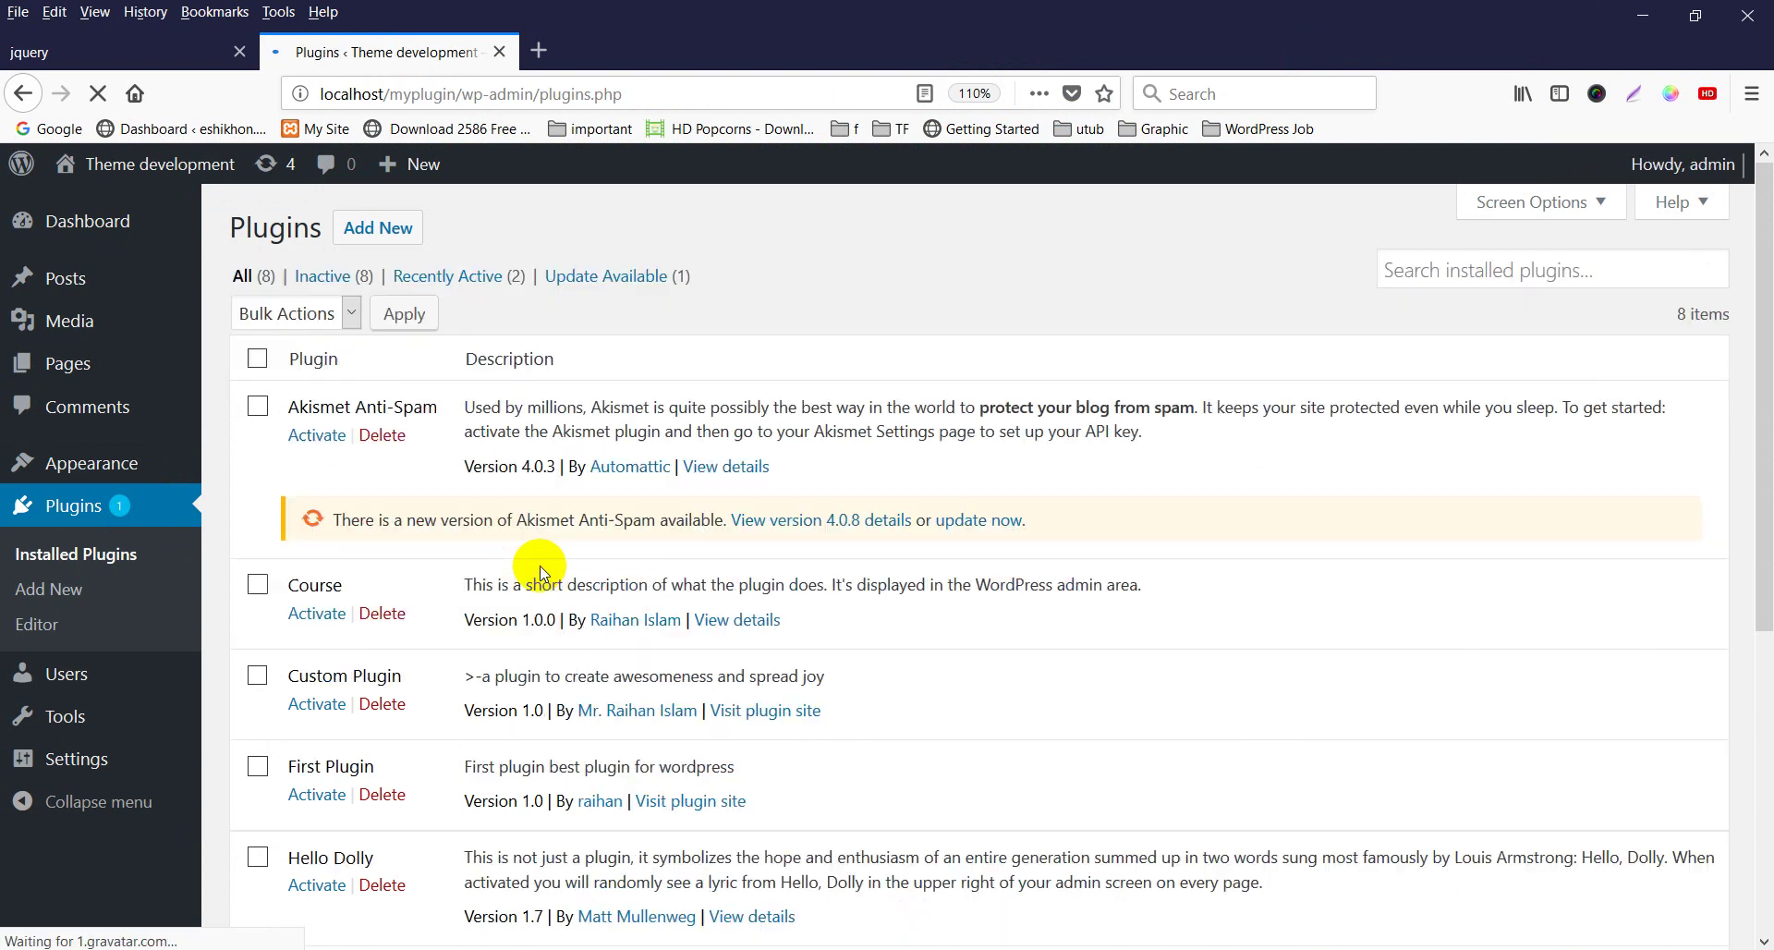
{"action": "scroll", "coordinate": [326, 617], "scroll_direction": "down", "scroll_amount": 5}
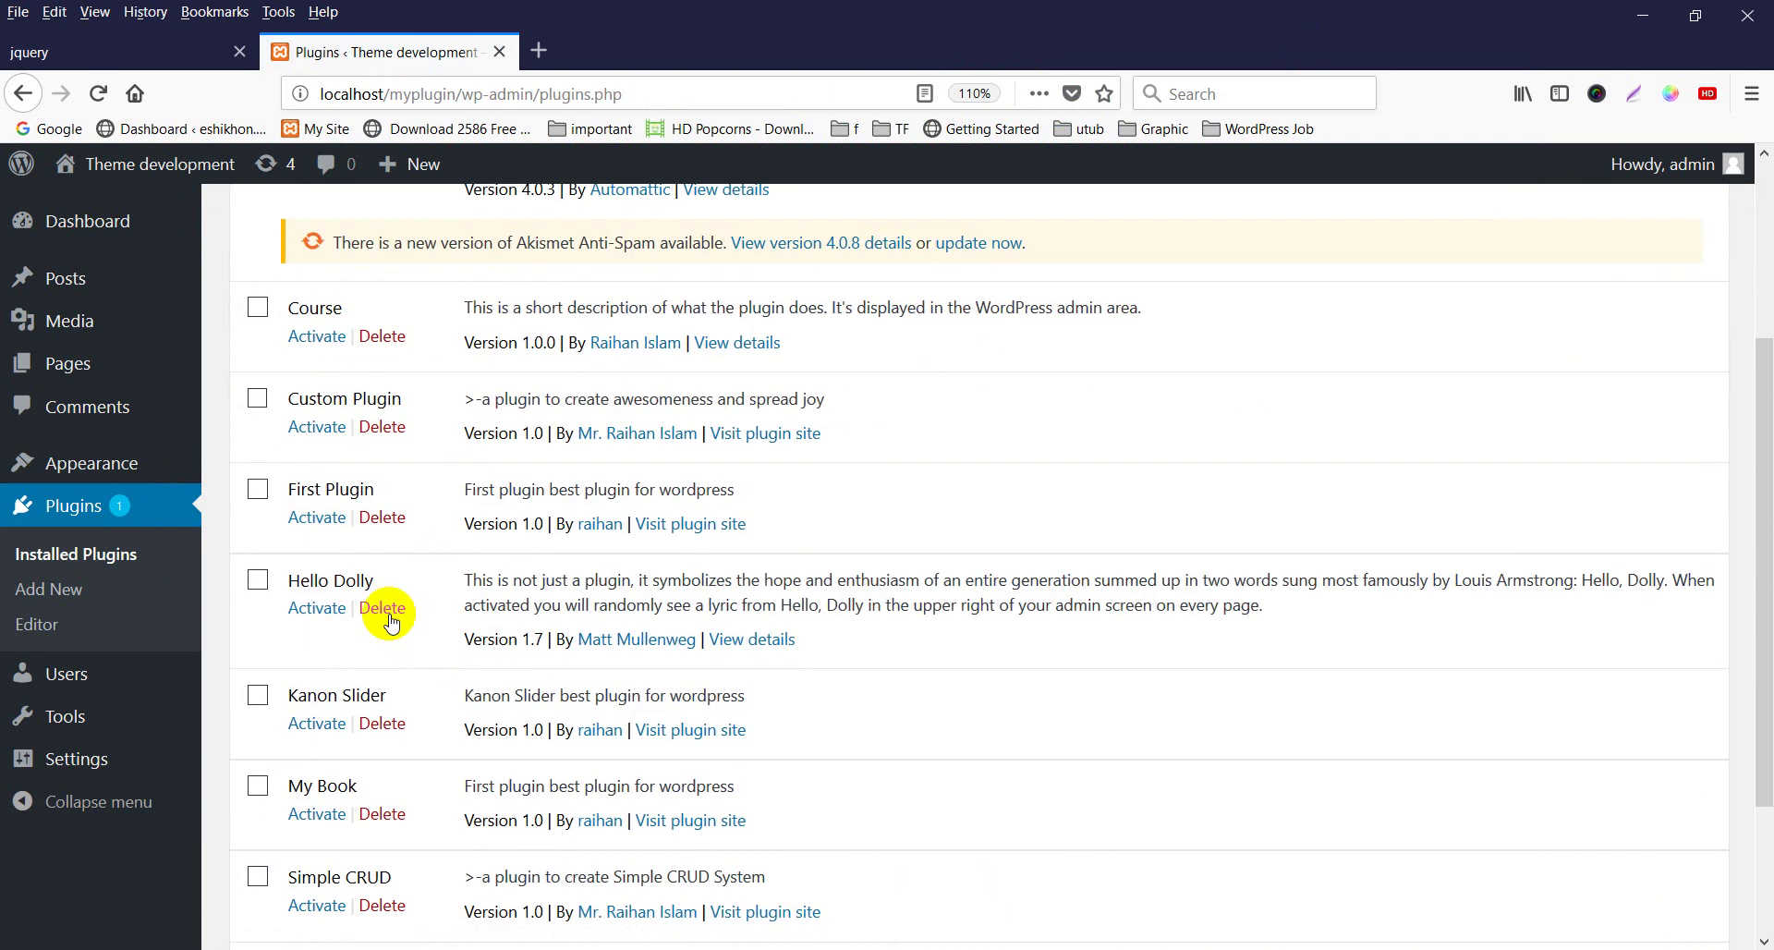
{"action": "scroll", "coordinate": [531, 663], "scroll_direction": "down", "scroll_amount": 3}
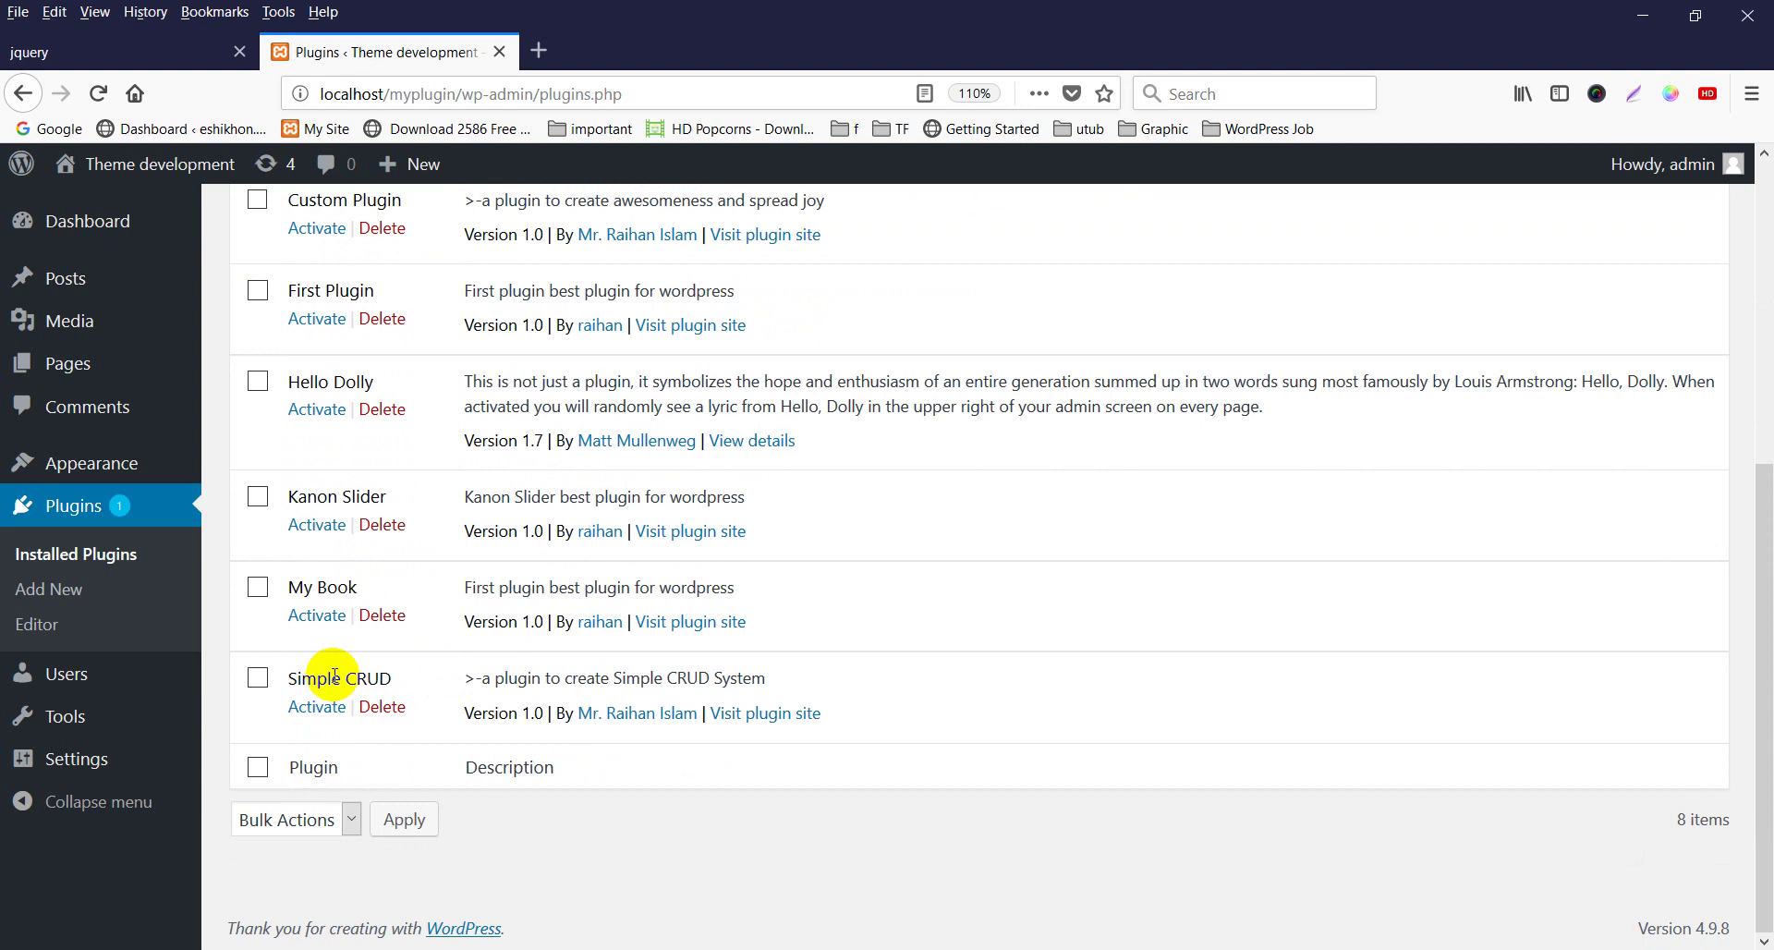
{"action": "mouse_move", "coordinate": [311, 677]}
{"action": "left_mouse_down"}
{"action": "mouse_move", "coordinate": [294, 677]}
{"action": "mouse_move", "coordinate": [396, 677]}
{"action": "left_mouse_up"}
{"action": "left_click", "coordinate": [414, 680]}
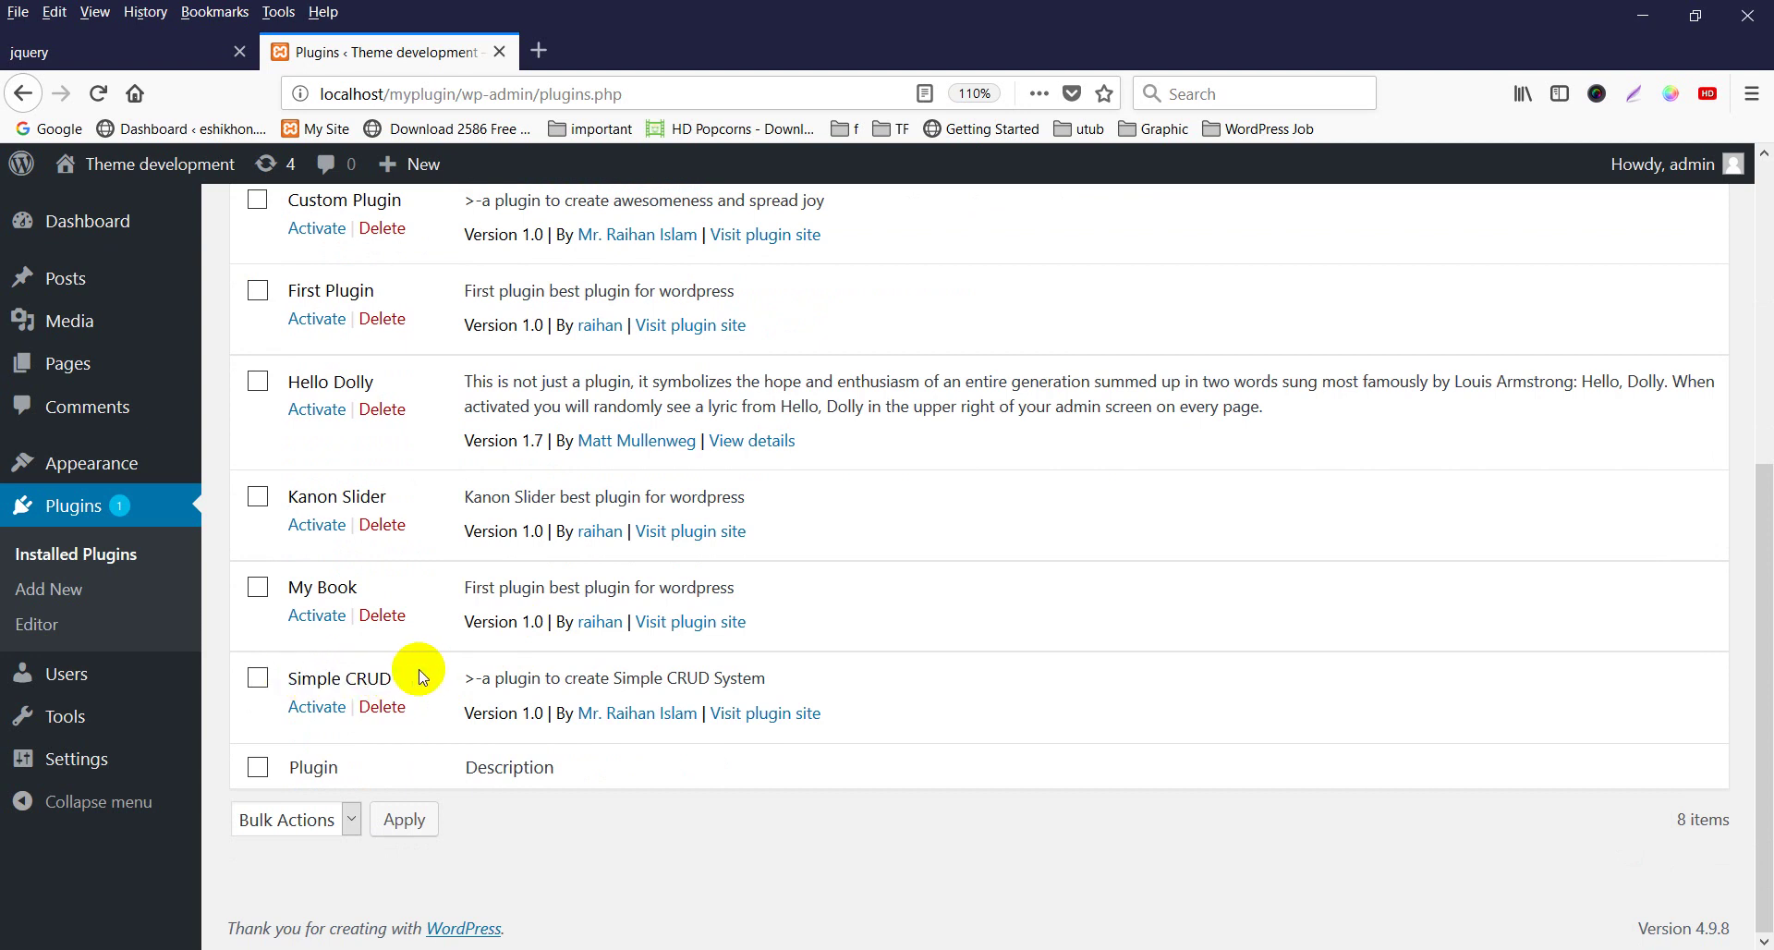
{"action": "left_click", "coordinate": [320, 710]}
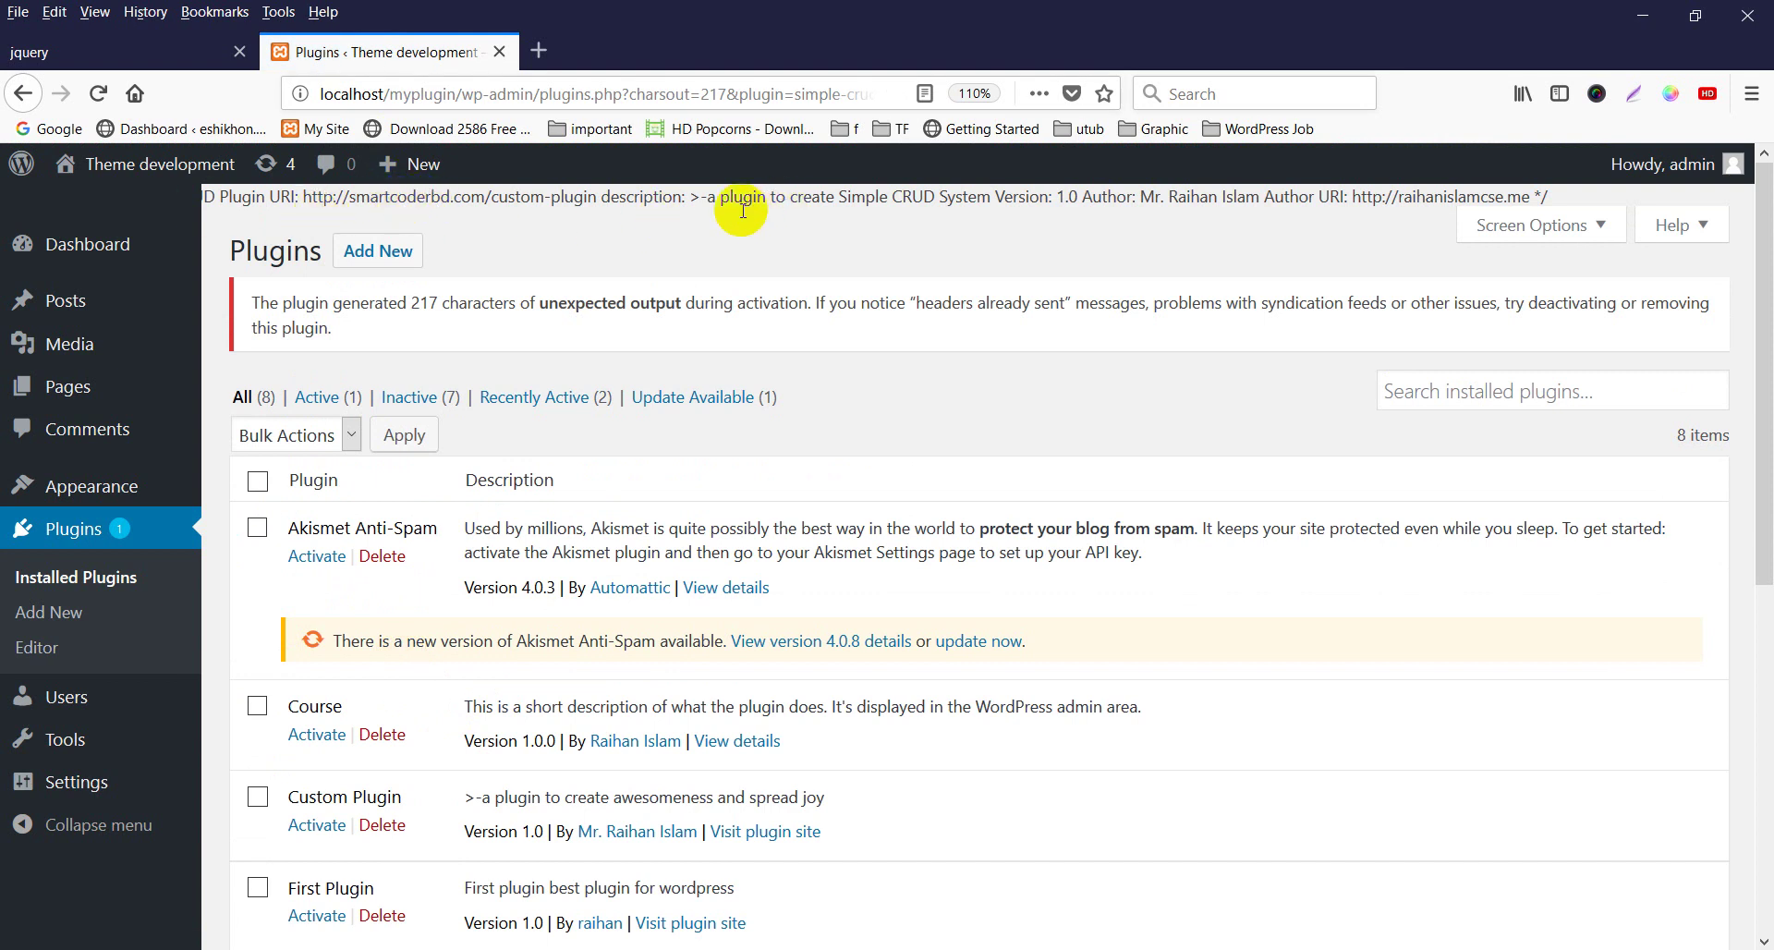
{"action": "left_click_drag", "start_coordinate": [718, 197], "coordinate": [1093, 227]}
{"action": "left_click", "coordinate": [1012, 494]}
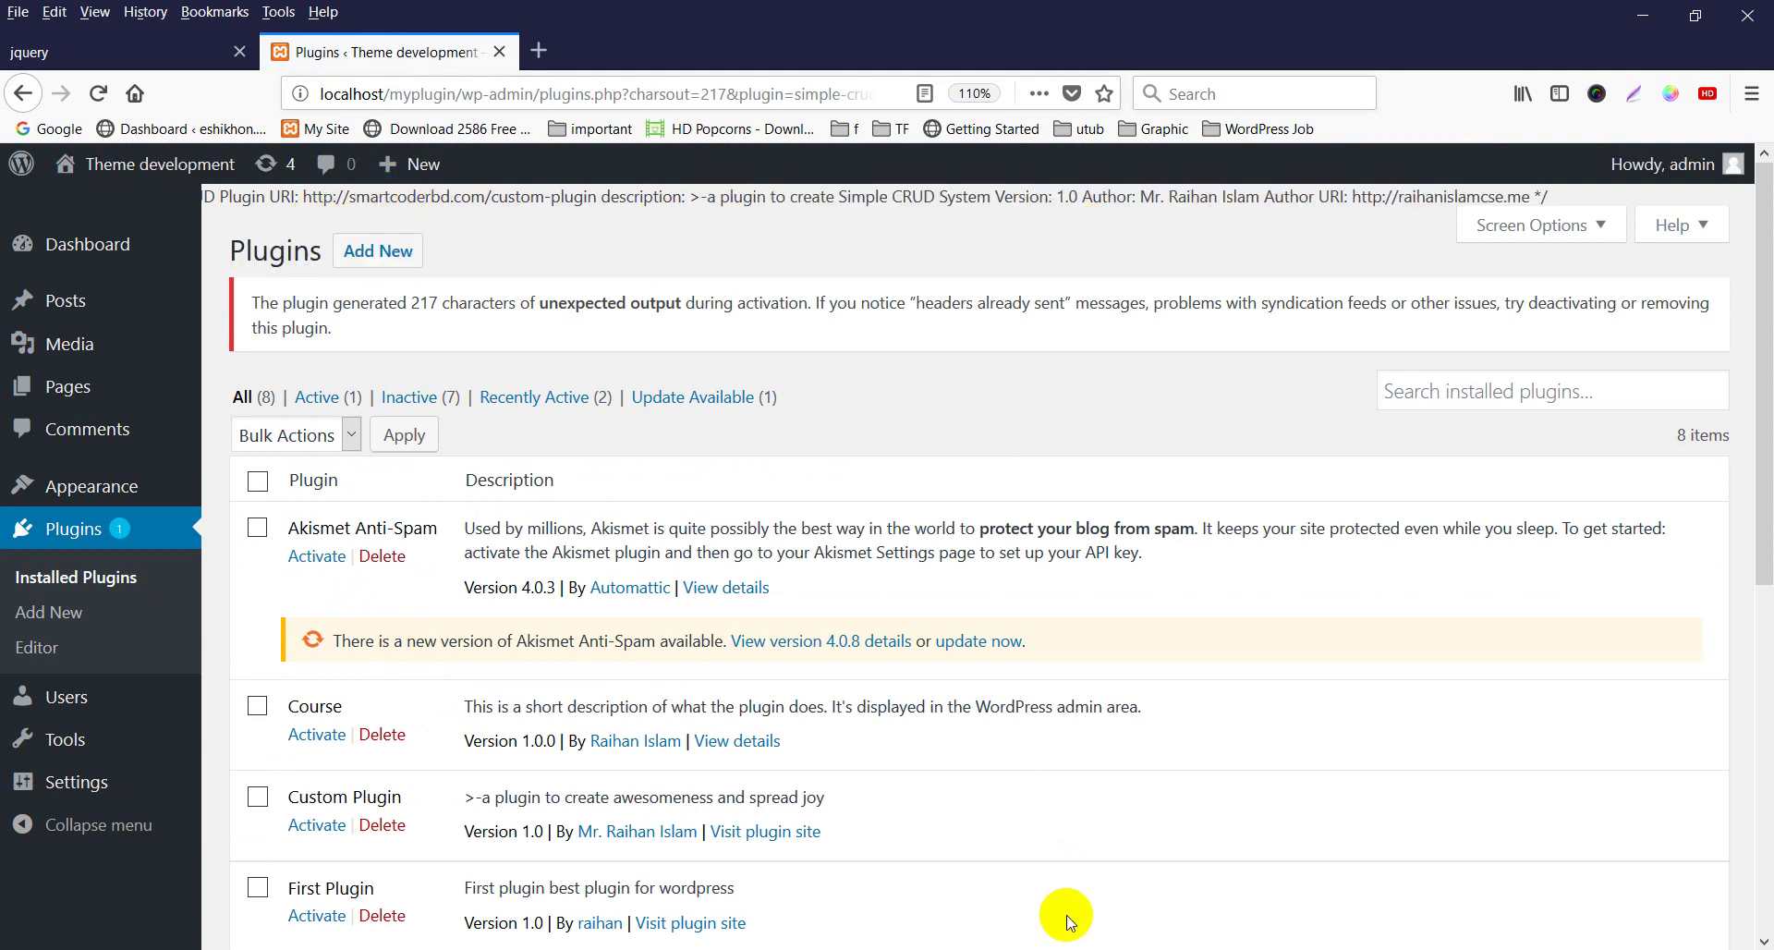
Insert a '<?php' opening tag on a new first line of index.php and save
{"action": "left_click", "coordinate": [811, 943]}
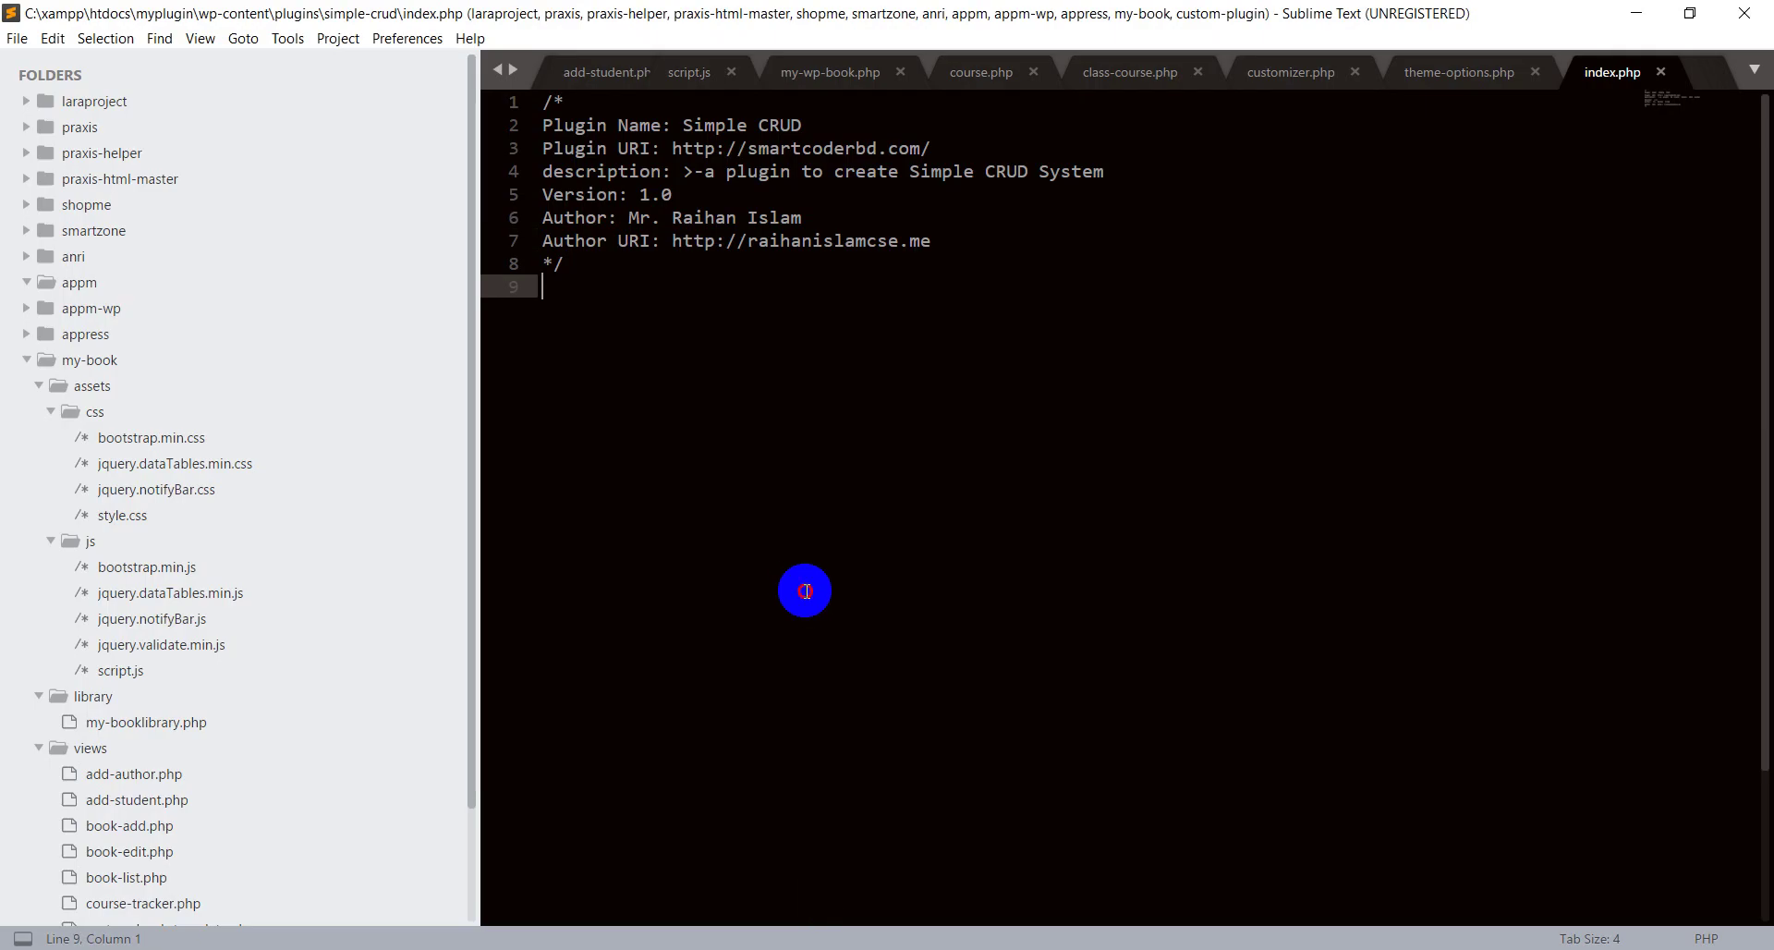
{"action": "left_click", "coordinate": [543, 102]}
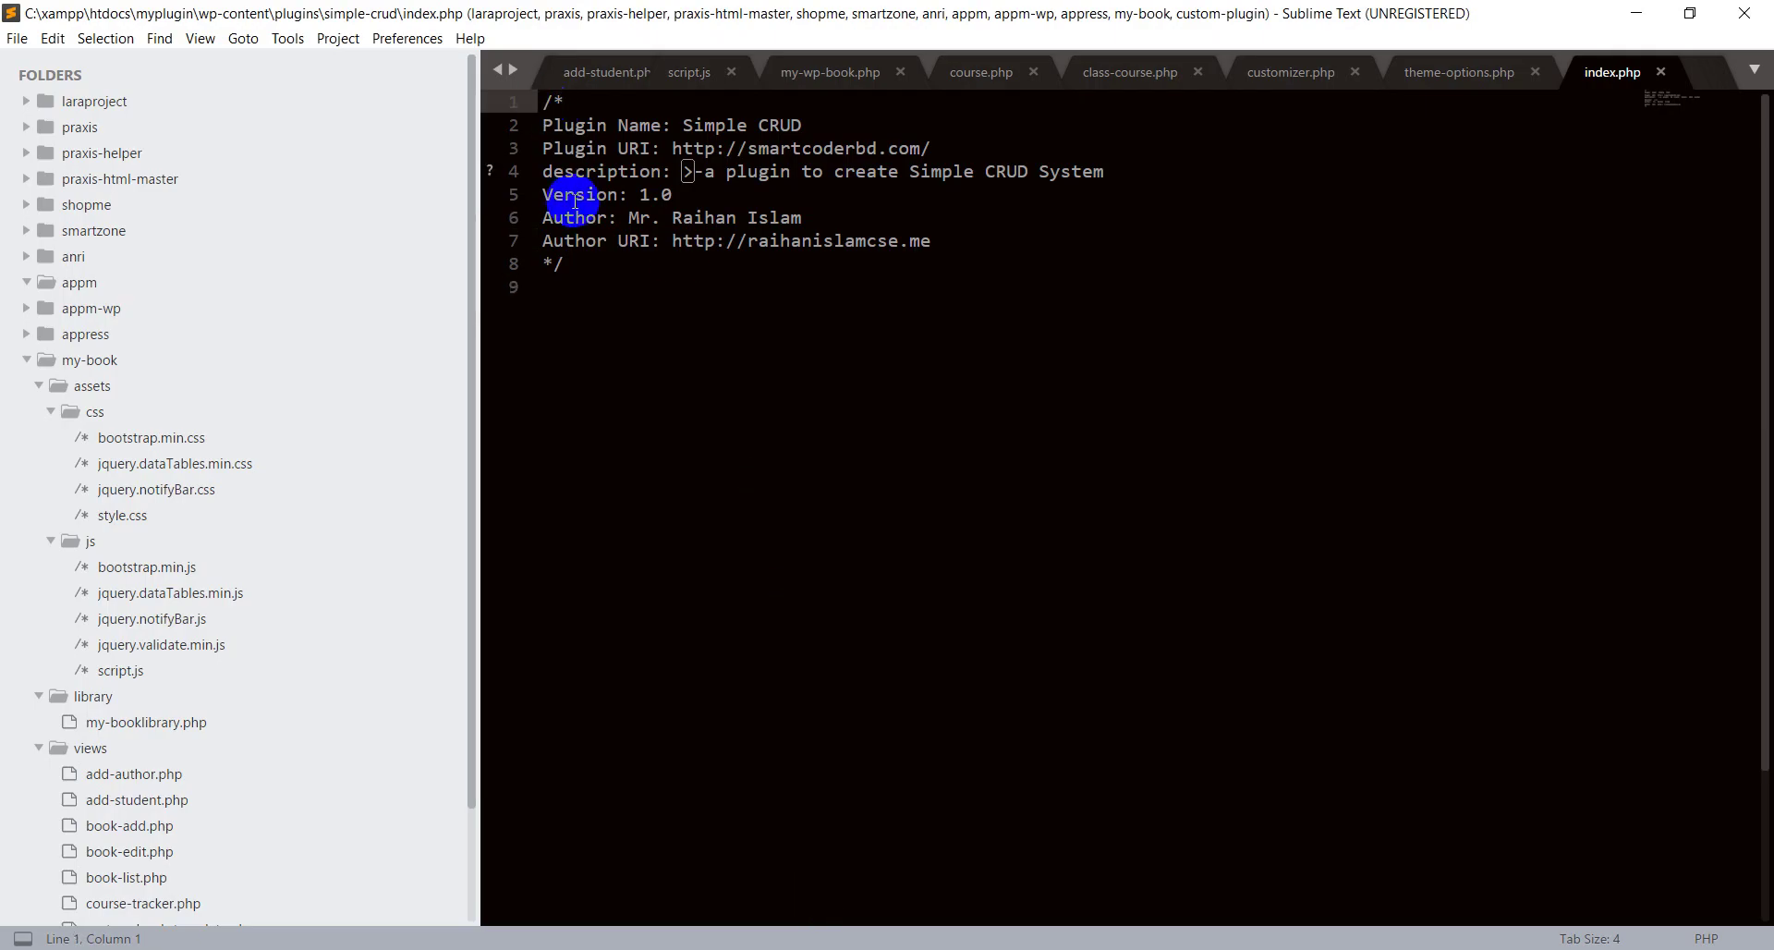
{"action": "key", "text": "Return"}
{"action": "key", "text": "Up"}
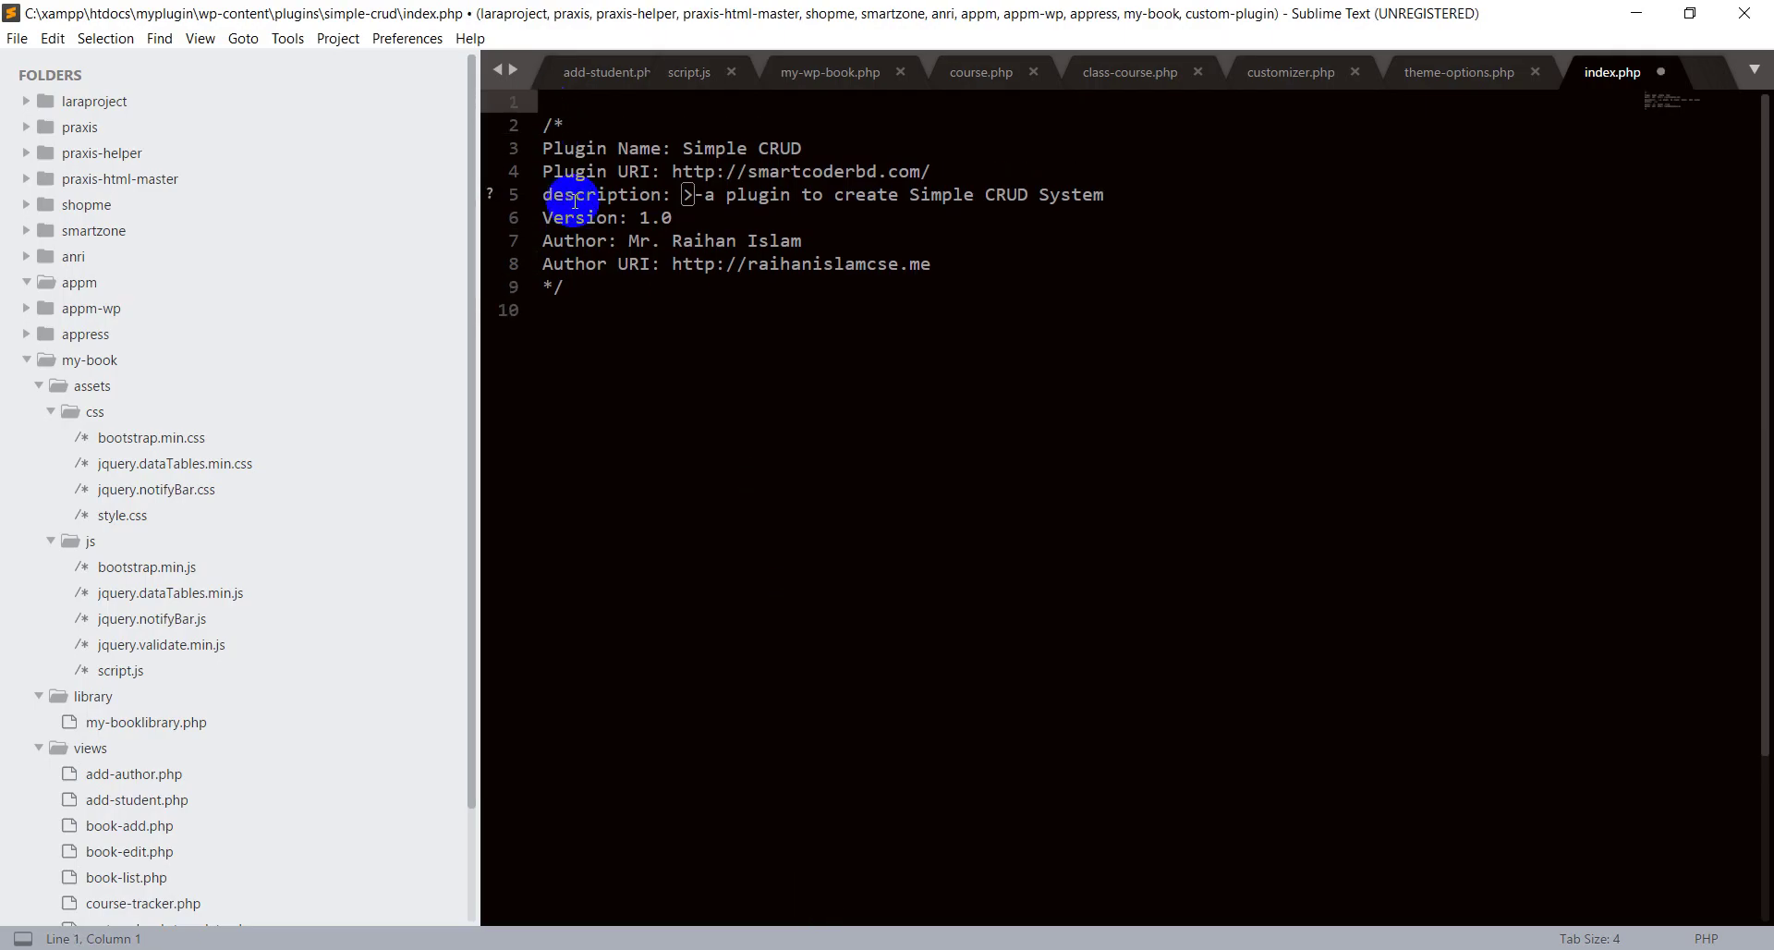
{"action": "type", "text": "?php"}
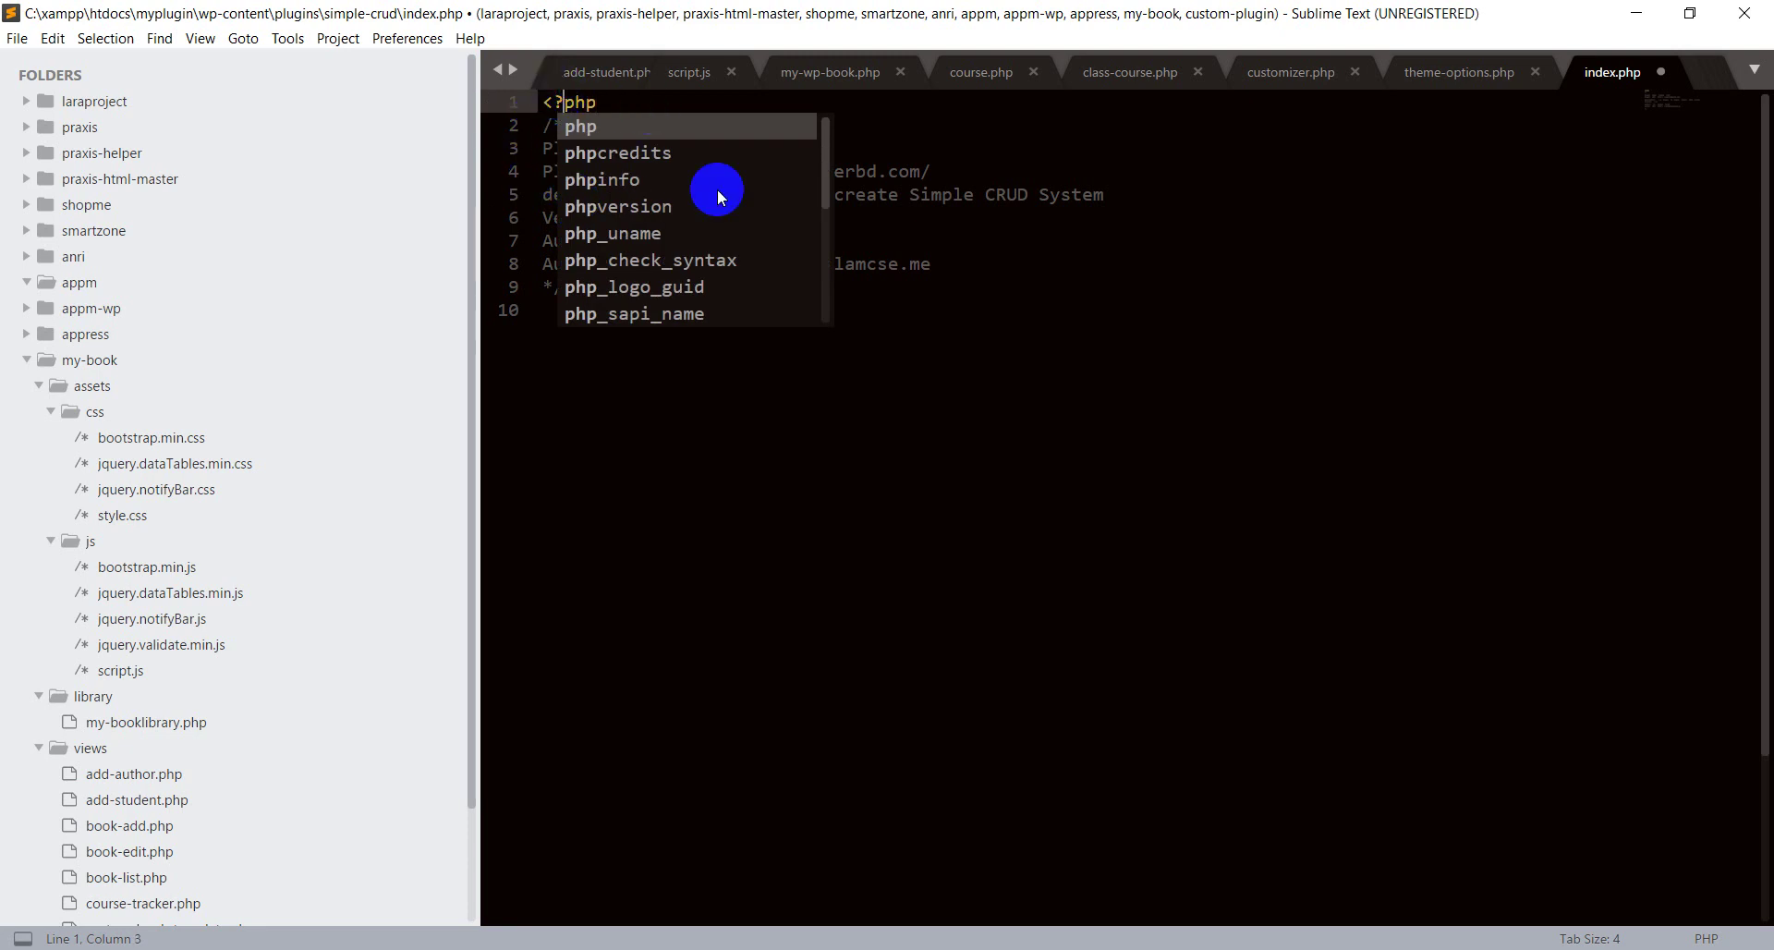
{"action": "left_click_drag", "start_coordinate": [930, 194], "coordinate": [941, 194]}
{"action": "key", "text": "ctrl+s"}
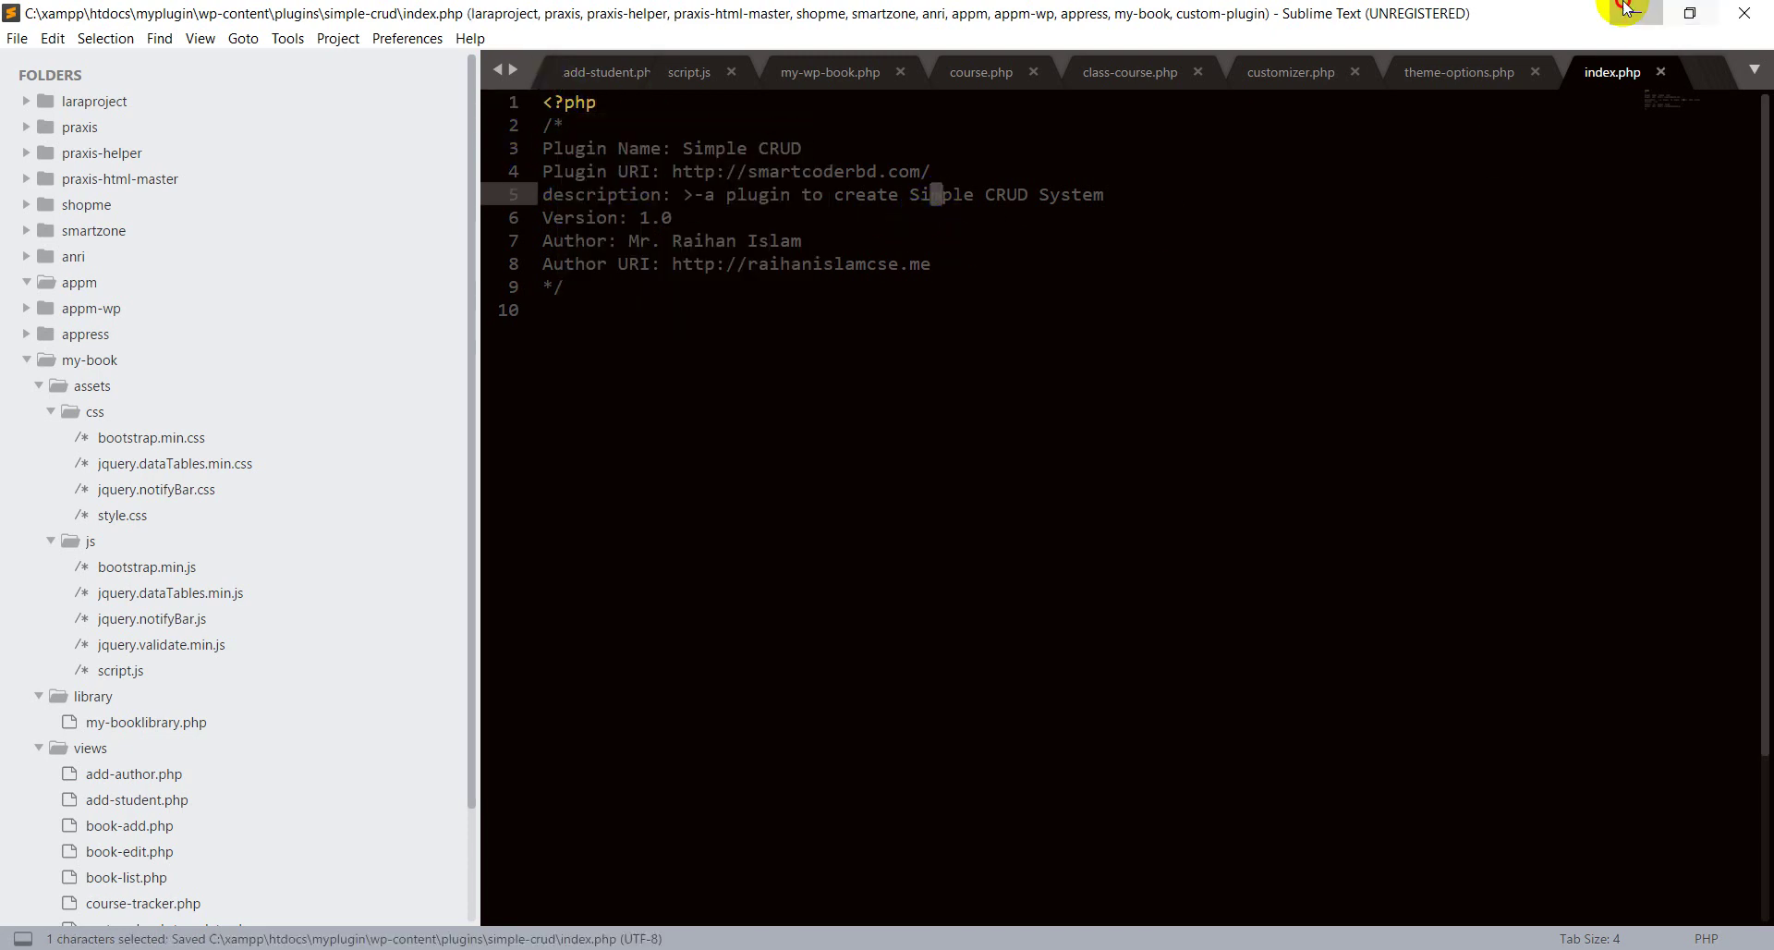
{"action": "left_click", "coordinate": [1637, 13]}
{"action": "right_click", "coordinate": [598, 395]}
Reload the Plugins page, close developer tools, and confirm Simple CRUD is active without stray output
{"action": "left_click", "coordinate": [721, 408]}
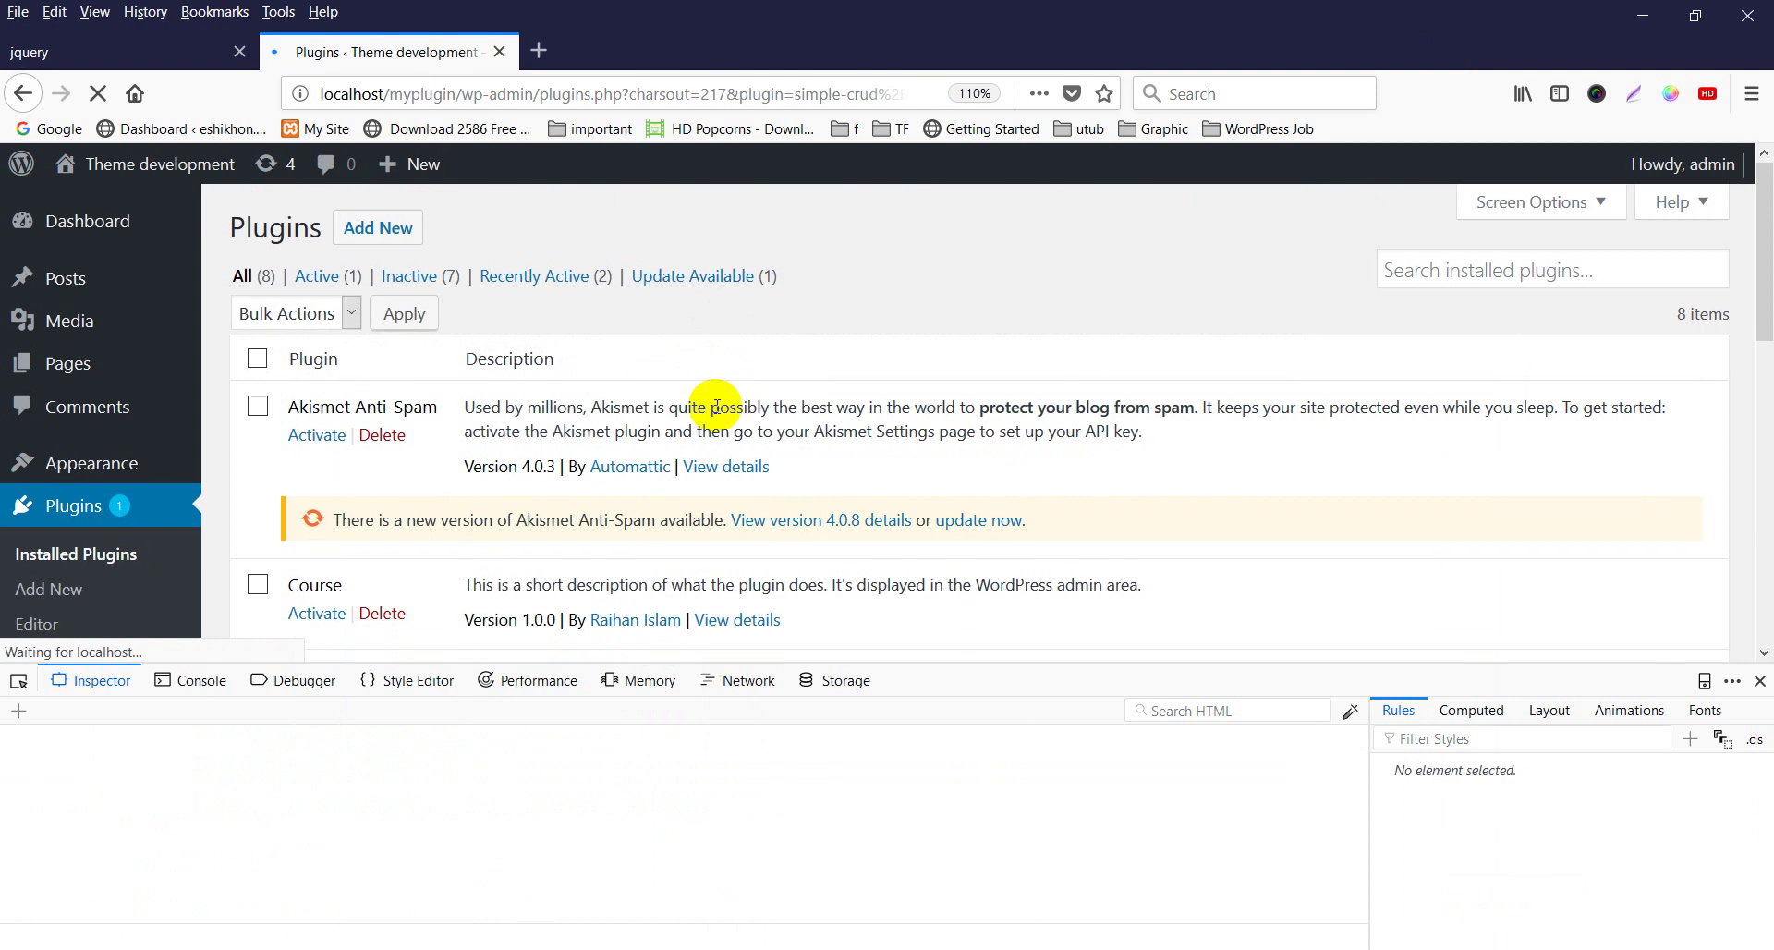
{"action": "left_click", "coordinate": [1760, 680]}
{"action": "scroll", "coordinate": [634, 691], "scroll_direction": "down", "scroll_amount": 5}
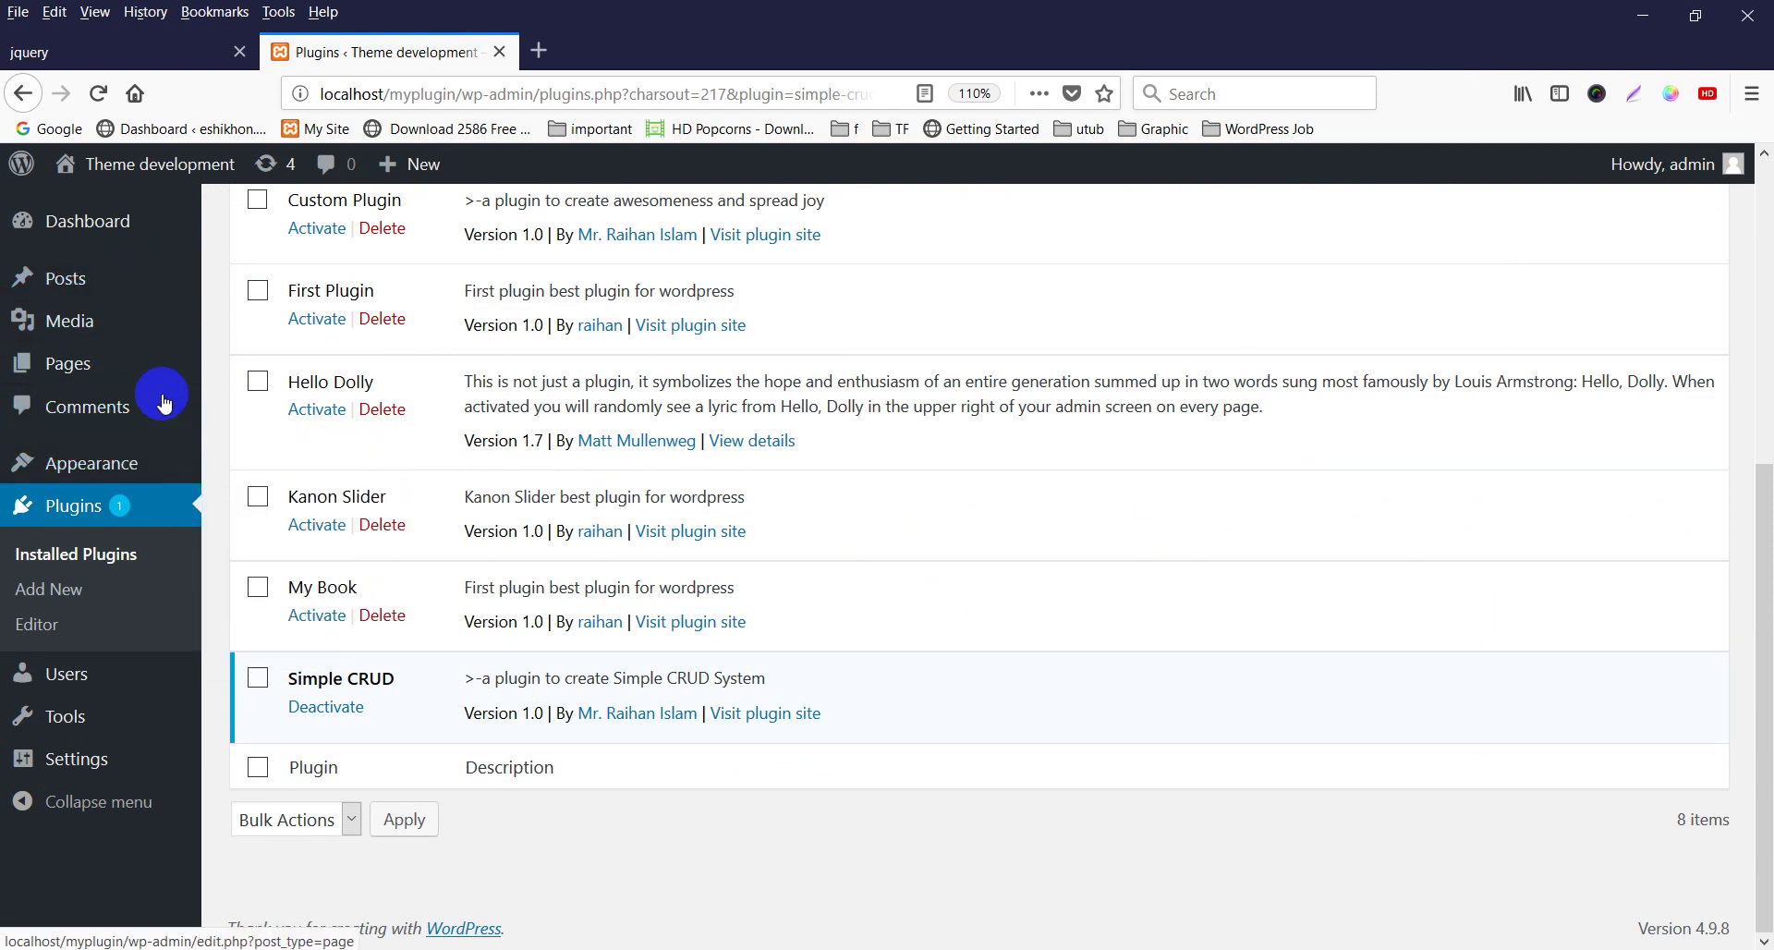
{"action": "scroll", "coordinate": [443, 407], "scroll_direction": "up", "scroll_amount": 5}
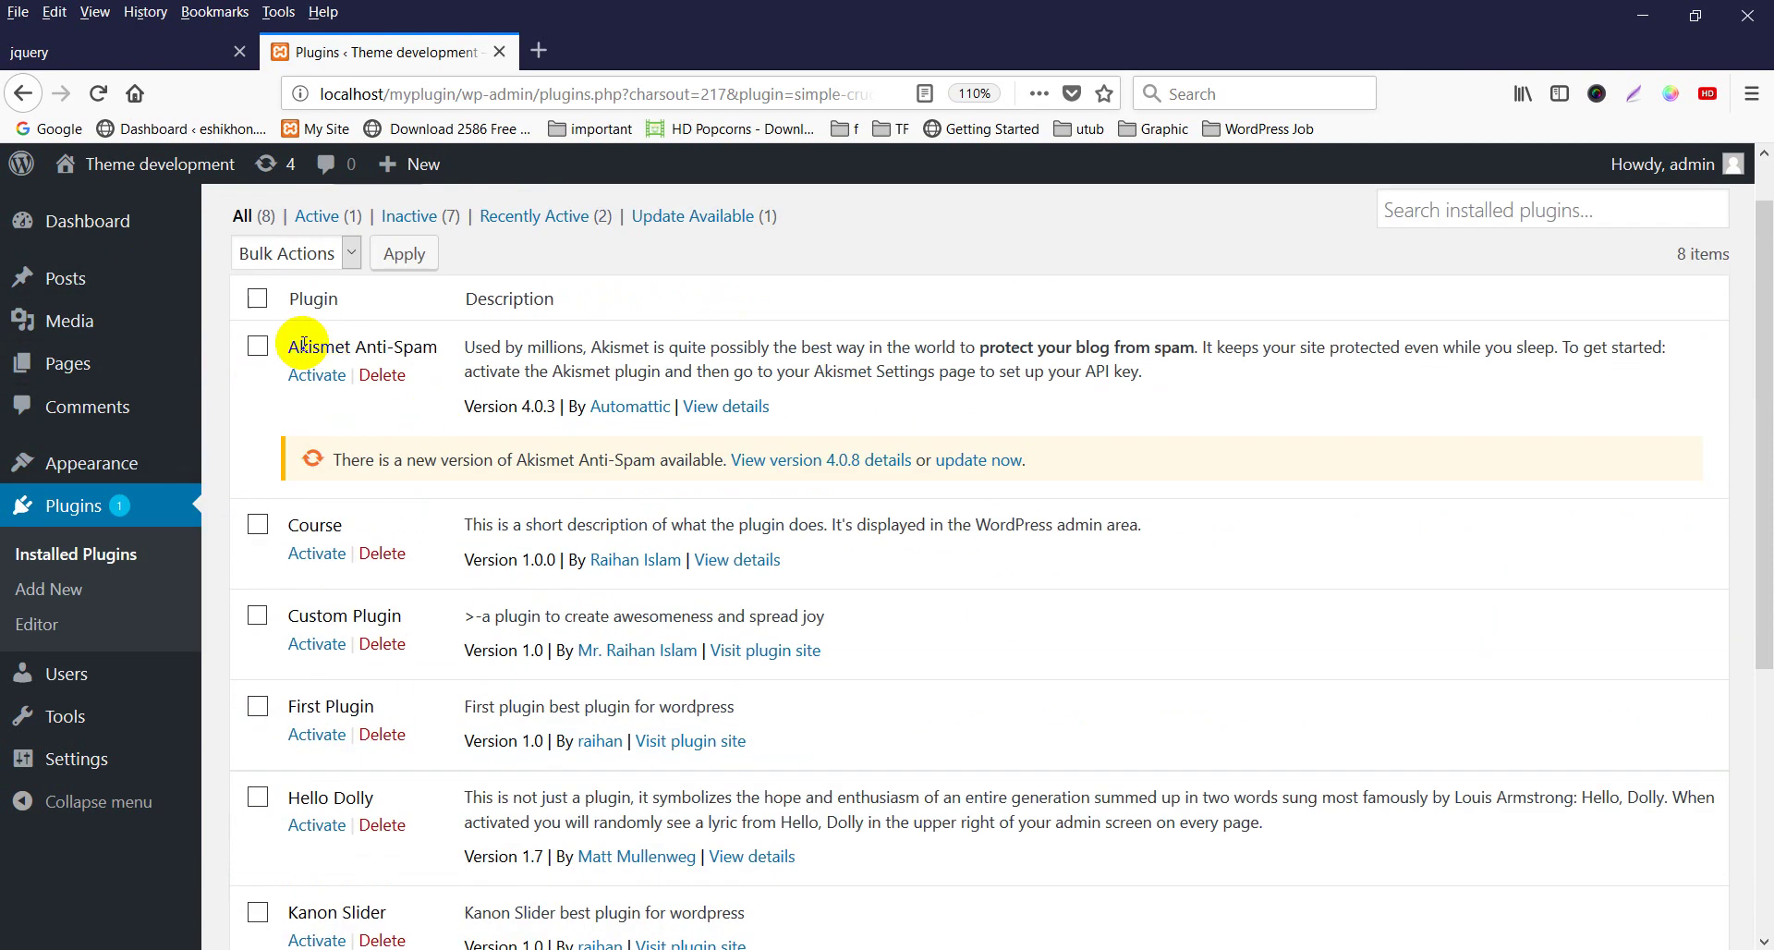